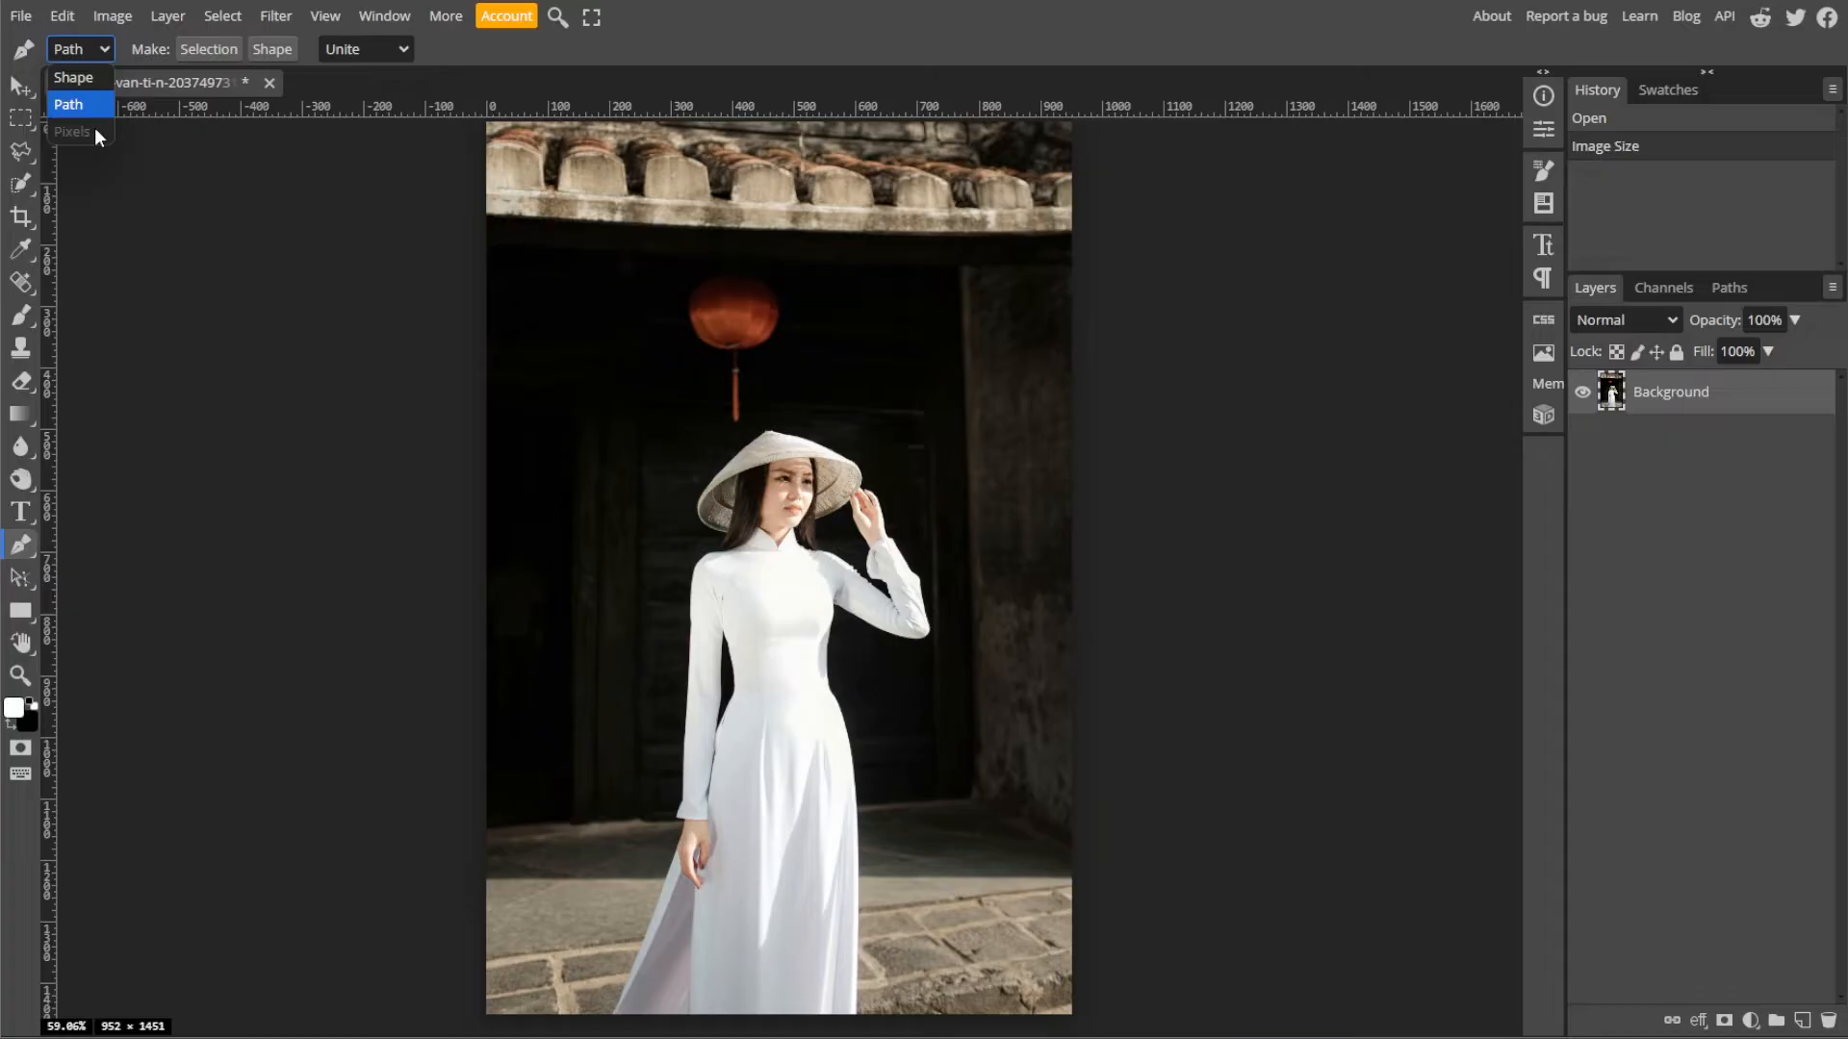
# - Start a Pen path at the shoulder and trace curved segments down the outer edge of the lowered sleeve
pyautogui.scroll(6, 722, 424)
pyautogui.click(432, 558)
pyautogui.moveTo(423, 642); pyautogui.dragTo(421, 678)
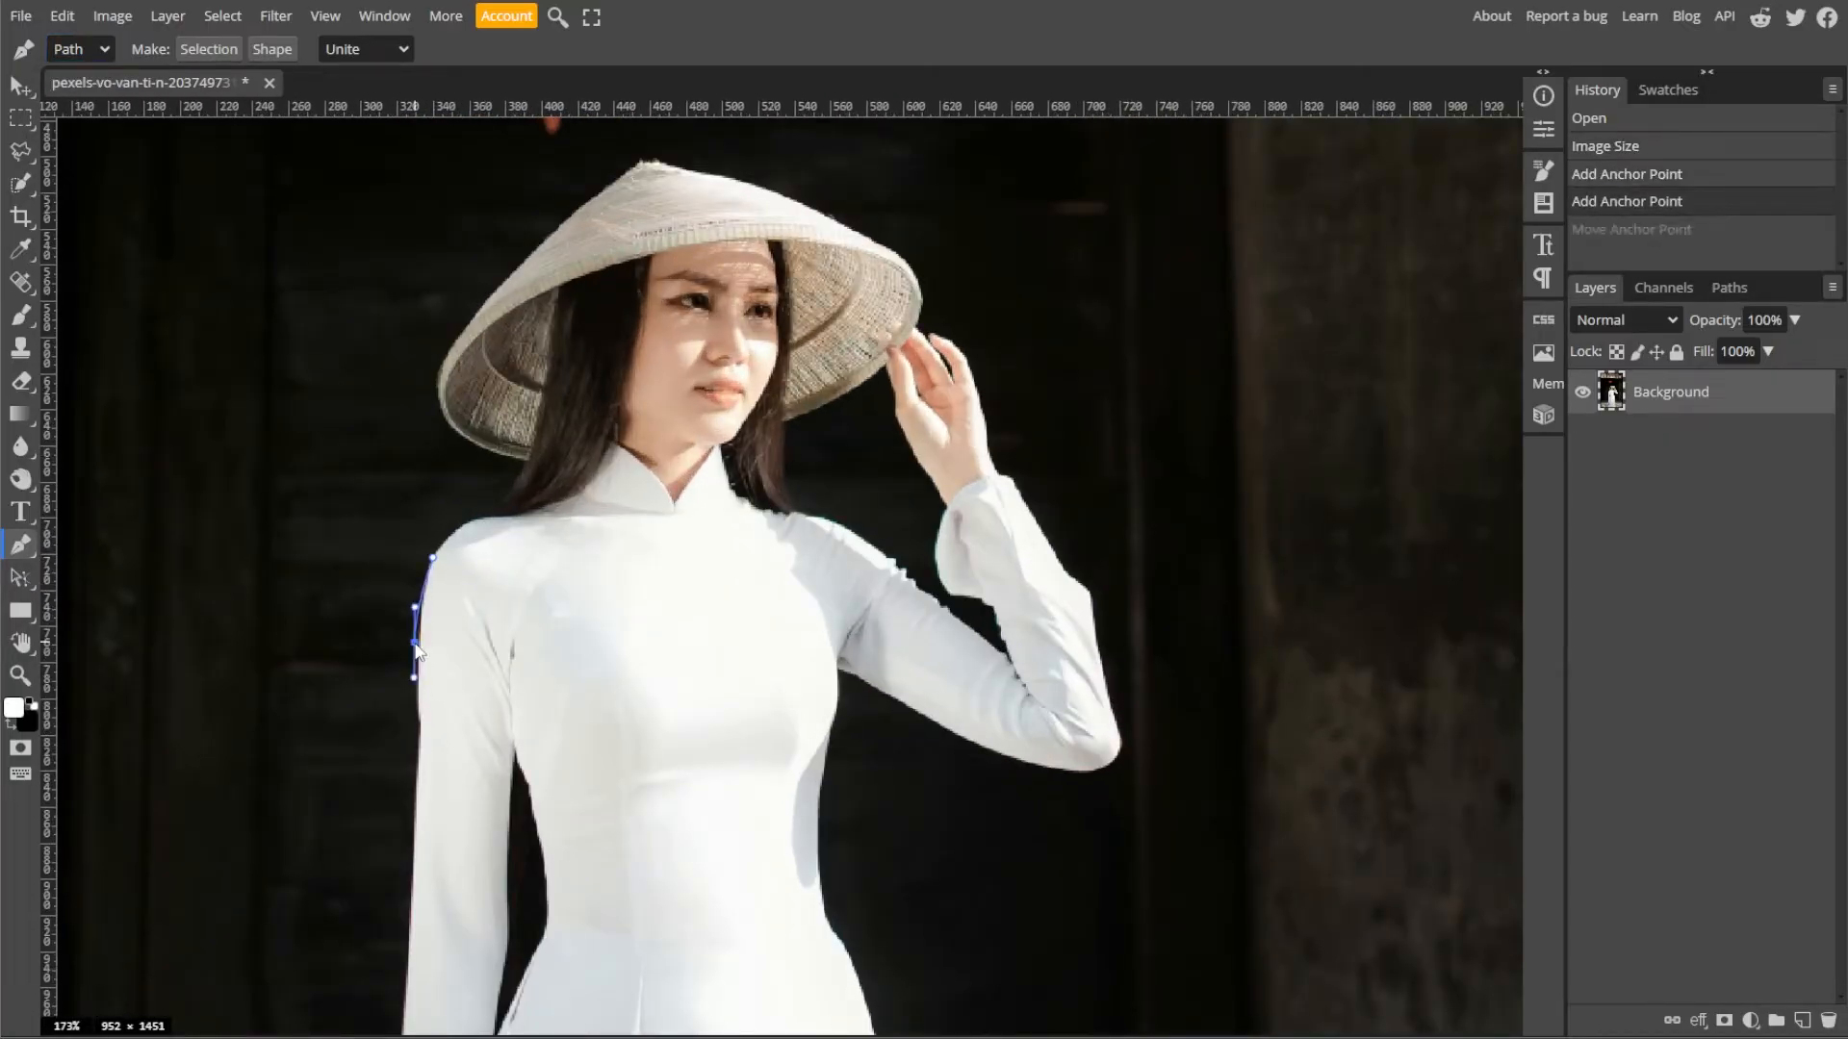
pyautogui.moveTo(419, 754)
pyautogui.mouseDown()
pyautogui.moveTo(414, 851)
pyautogui.moveTo(443, 677)
pyautogui.moveTo(409, 790)
pyautogui.moveTo(415, 725)
pyautogui.mouseUp()
pyautogui.click(419, 818)
# - Try extending the path with curved anchor points farther down the lowered sleeve, and remove the path
pyautogui.scroll(5, 391, 717)
pyautogui.scroll(-3, 419, 674)
pyautogui.click(394, 724)
pyautogui.hotkey('ctrl', 'z')
pyautogui.hotkey('ctrl', 'x')
pyautogui.click(1588, 235)
pyautogui.moveTo(403, 640); pyautogui.dragTo(397, 691)
pyautogui.moveTo(408, 589); pyautogui.dragTo(267, 469)
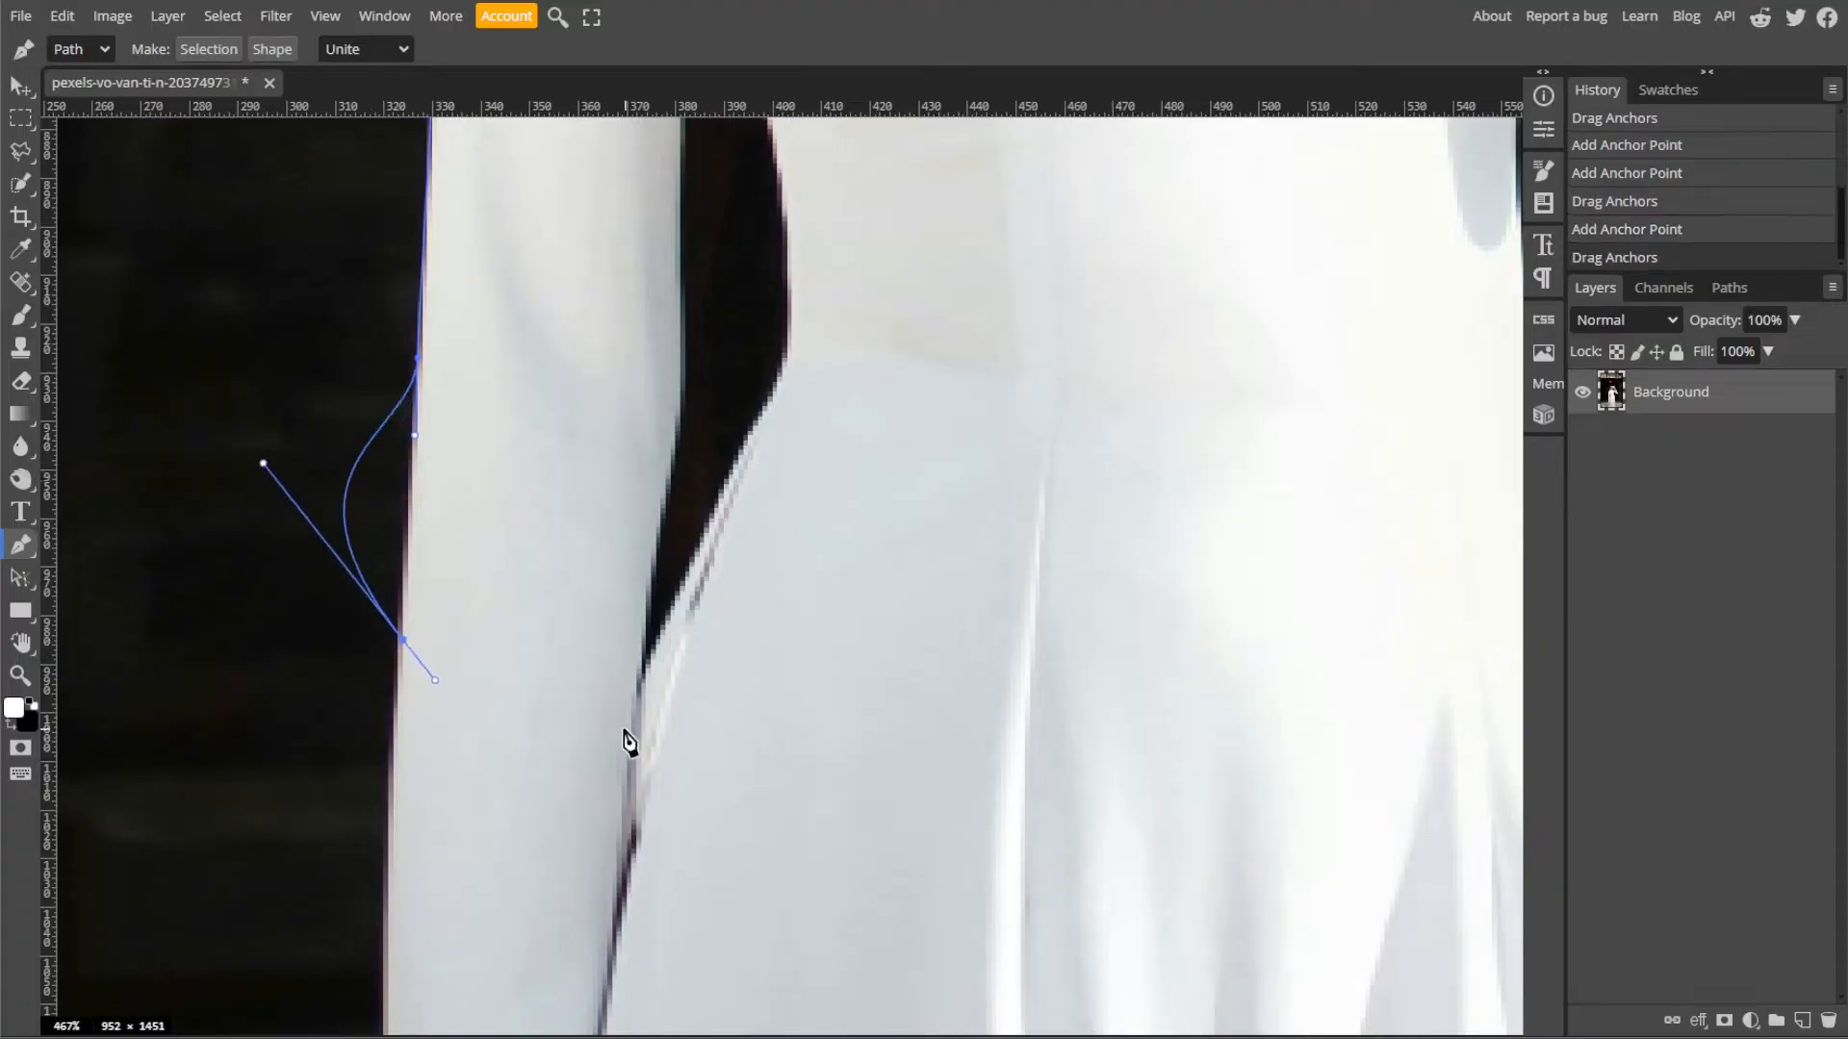
pyautogui.hotkey('ctrl', 'x')
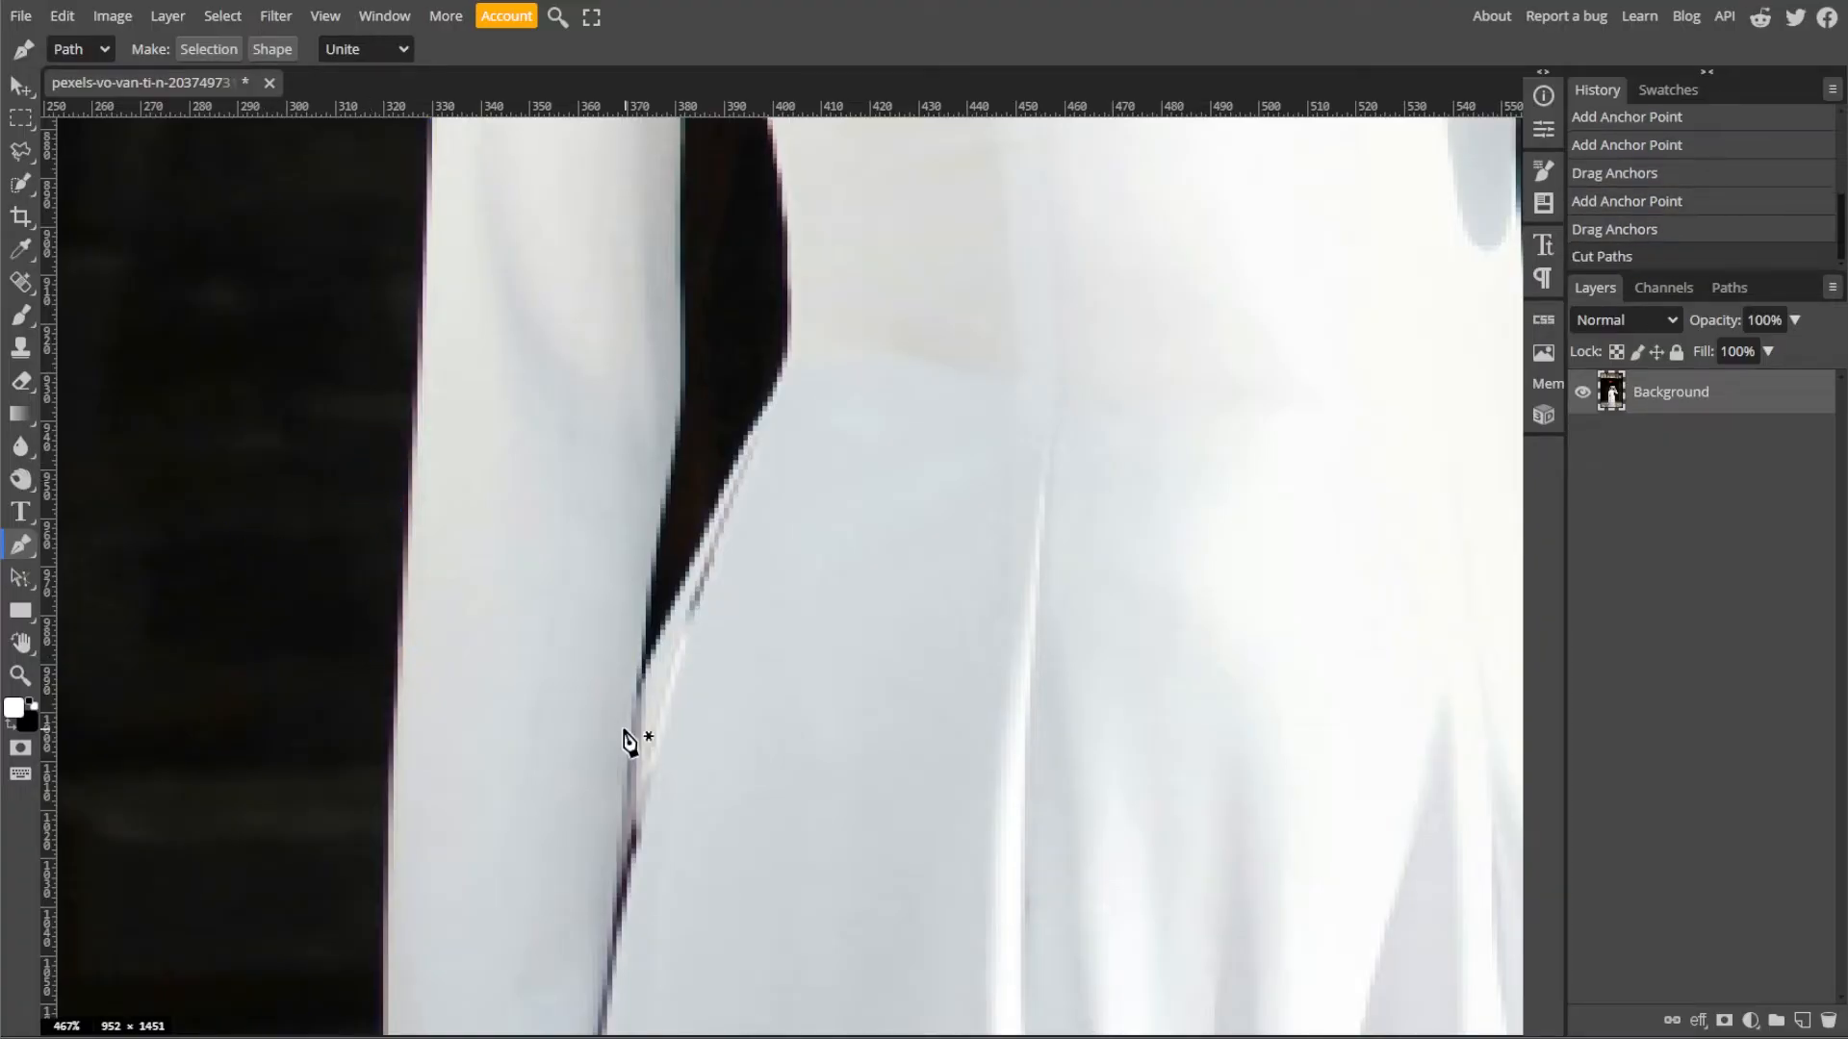
# - Trace the outer edge of the lowered sleeve down to the cuff with straight path segments
pyautogui.click(422, 369)
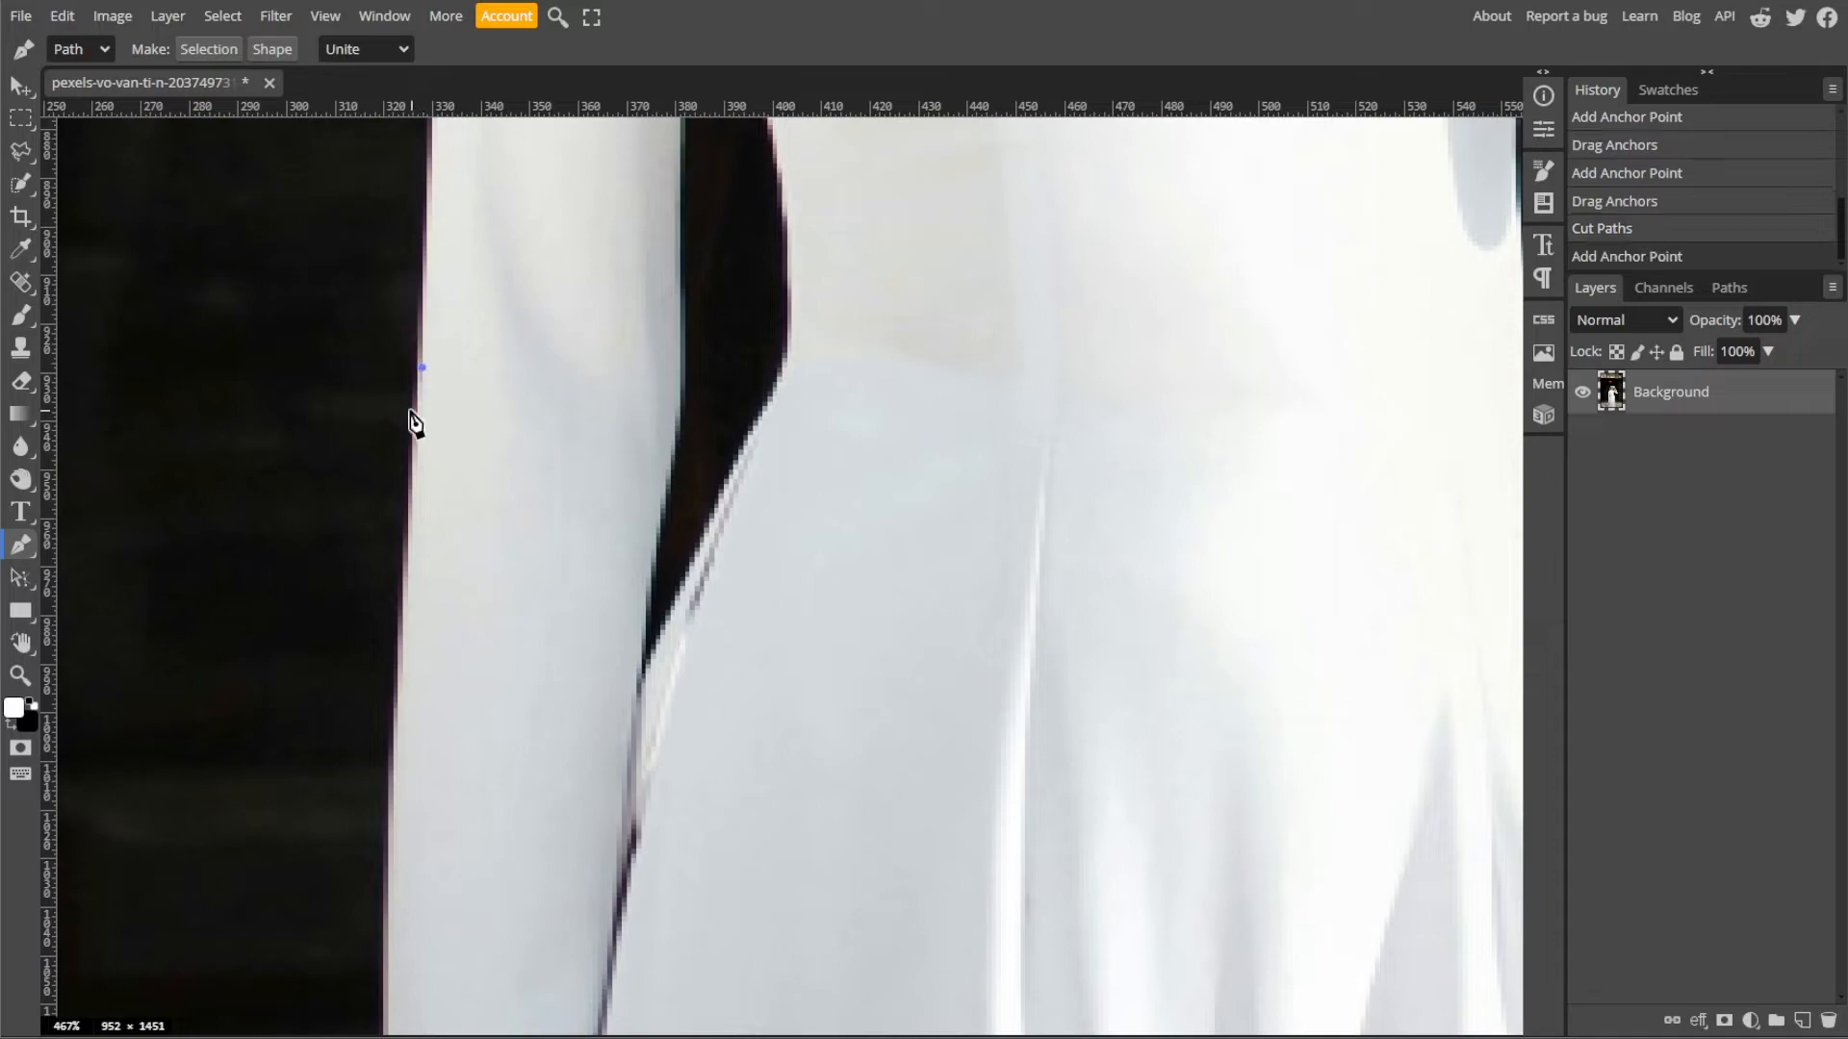
pyautogui.click(402, 650)
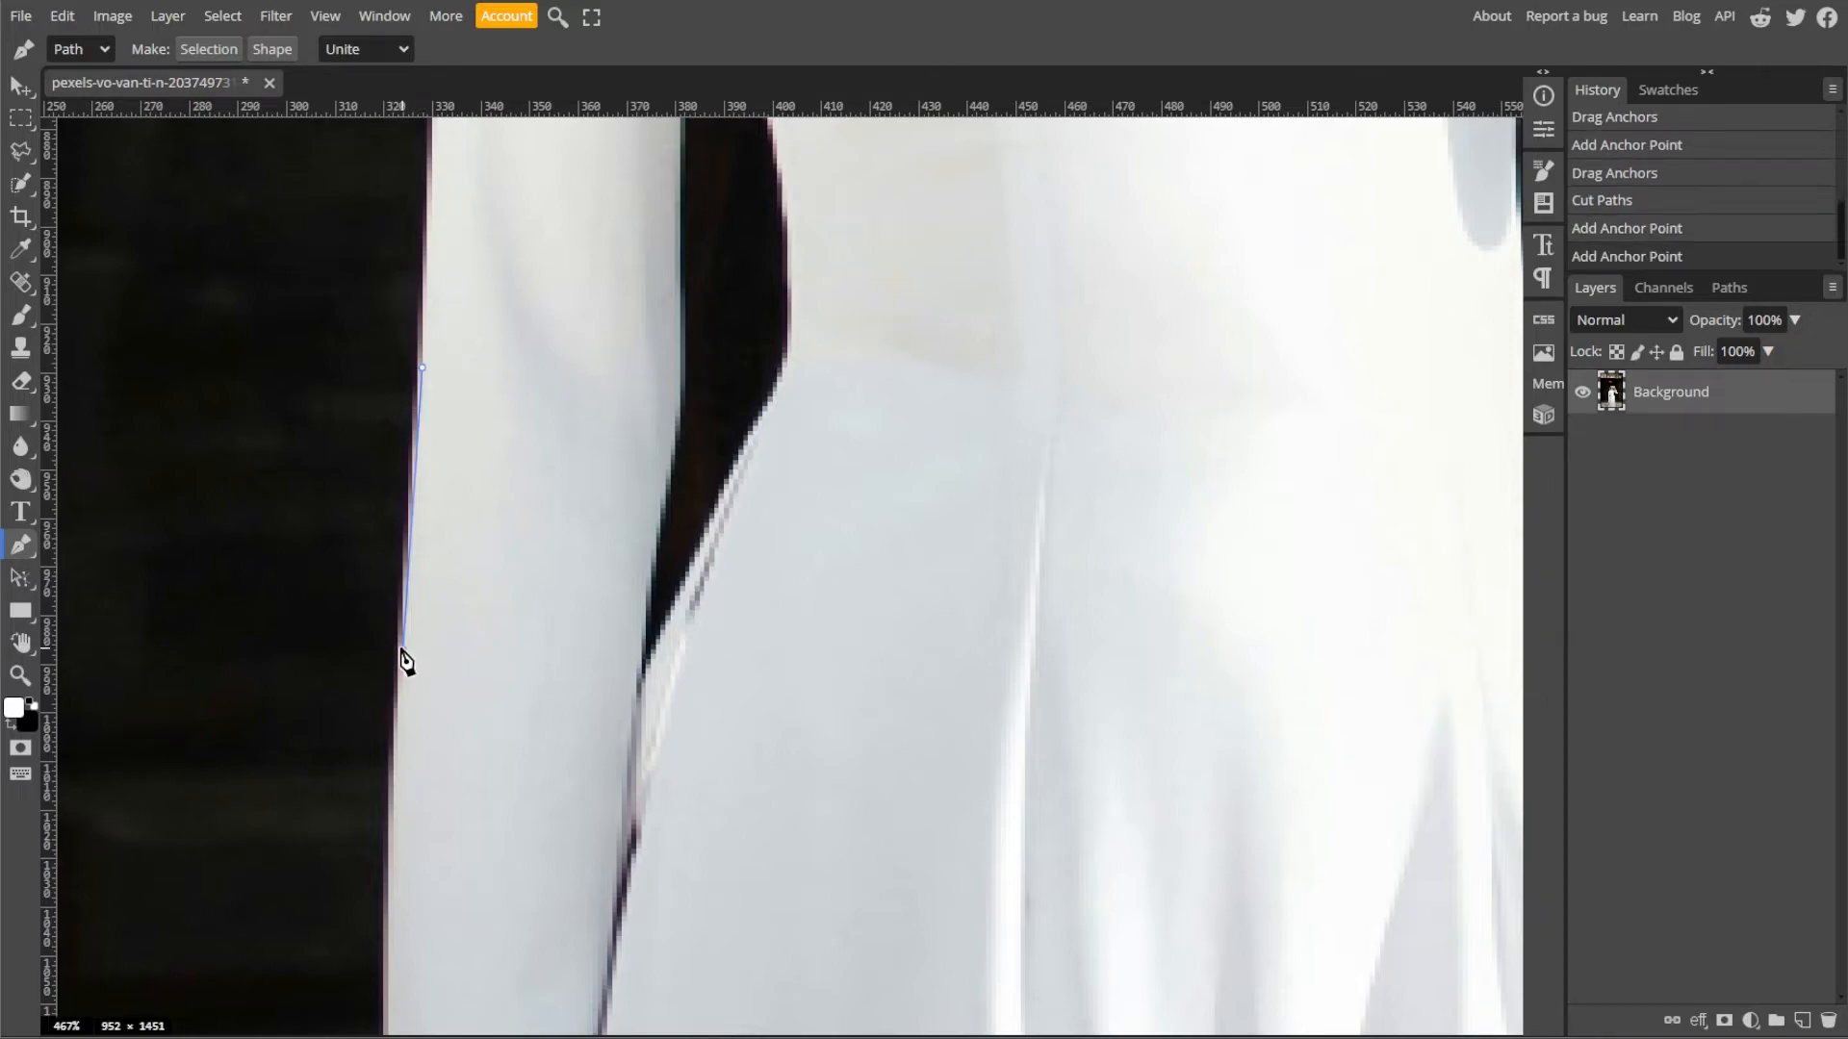
pyautogui.click(393, 856)
pyautogui.scroll(-3, 413, 871)
pyautogui.click(420, 680)
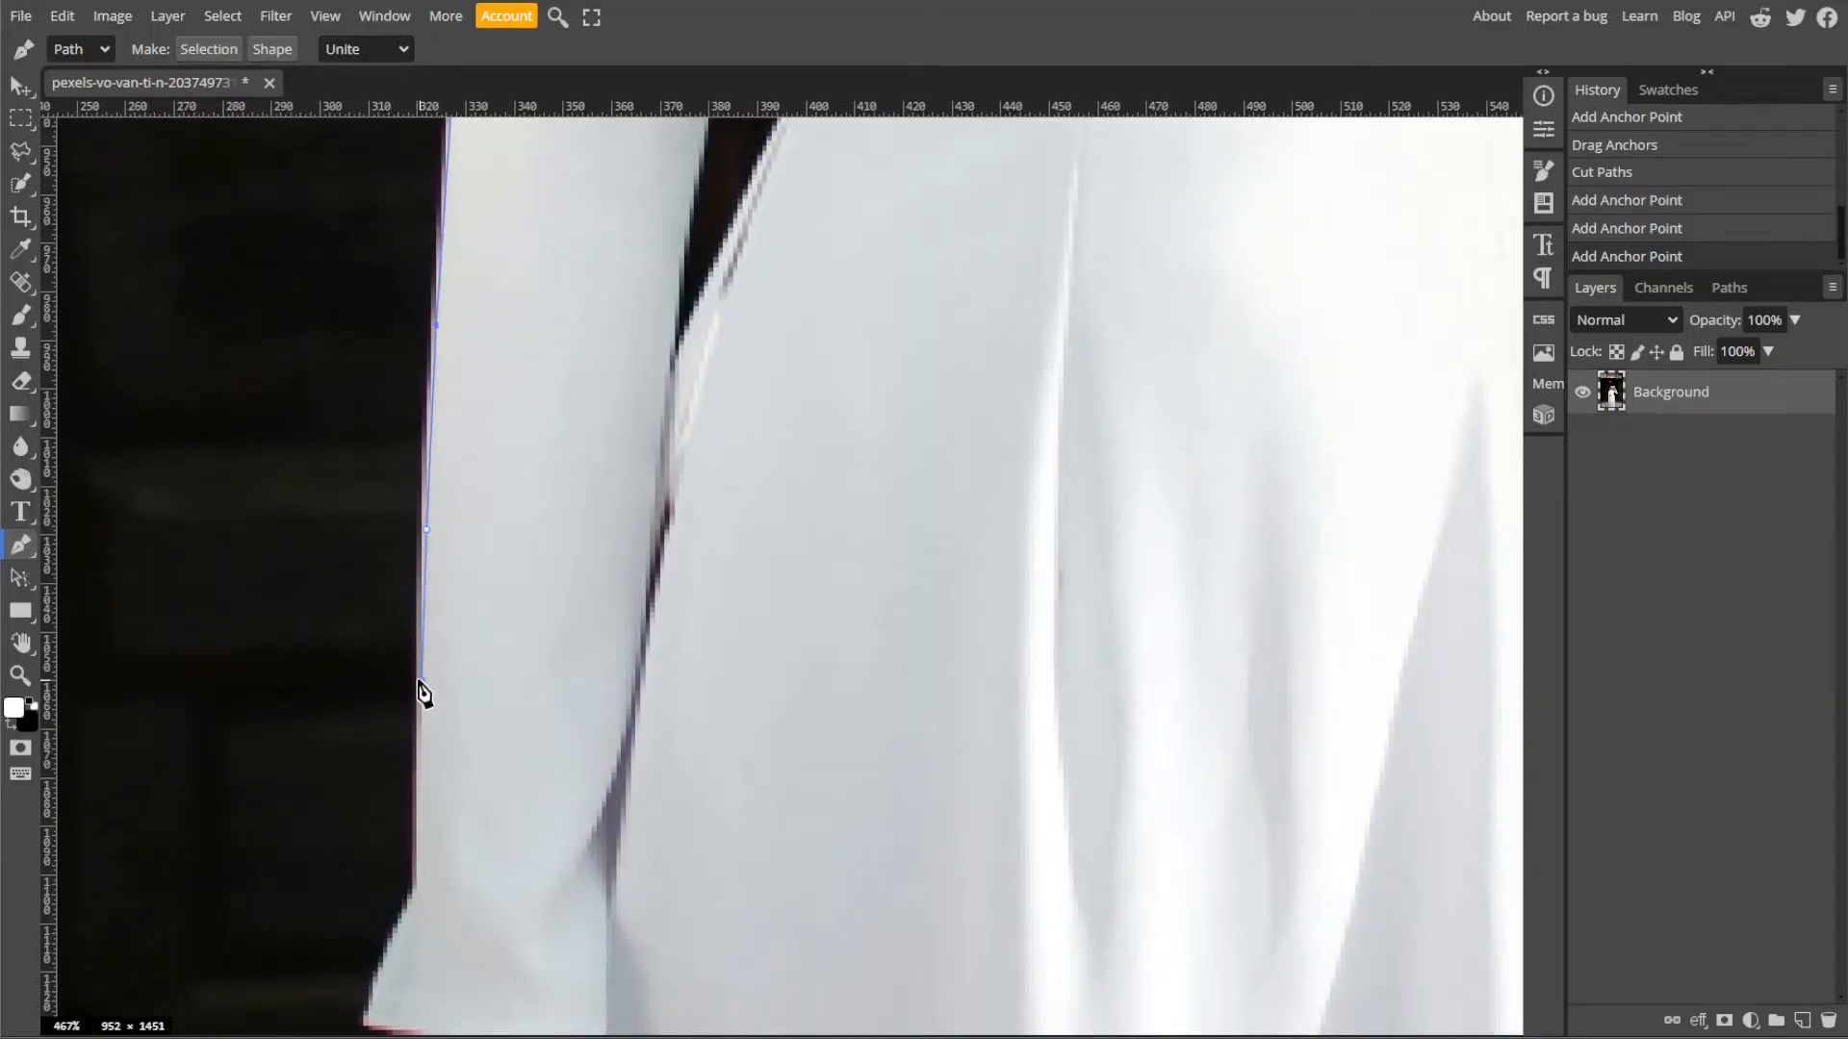
pyautogui.click(415, 883)
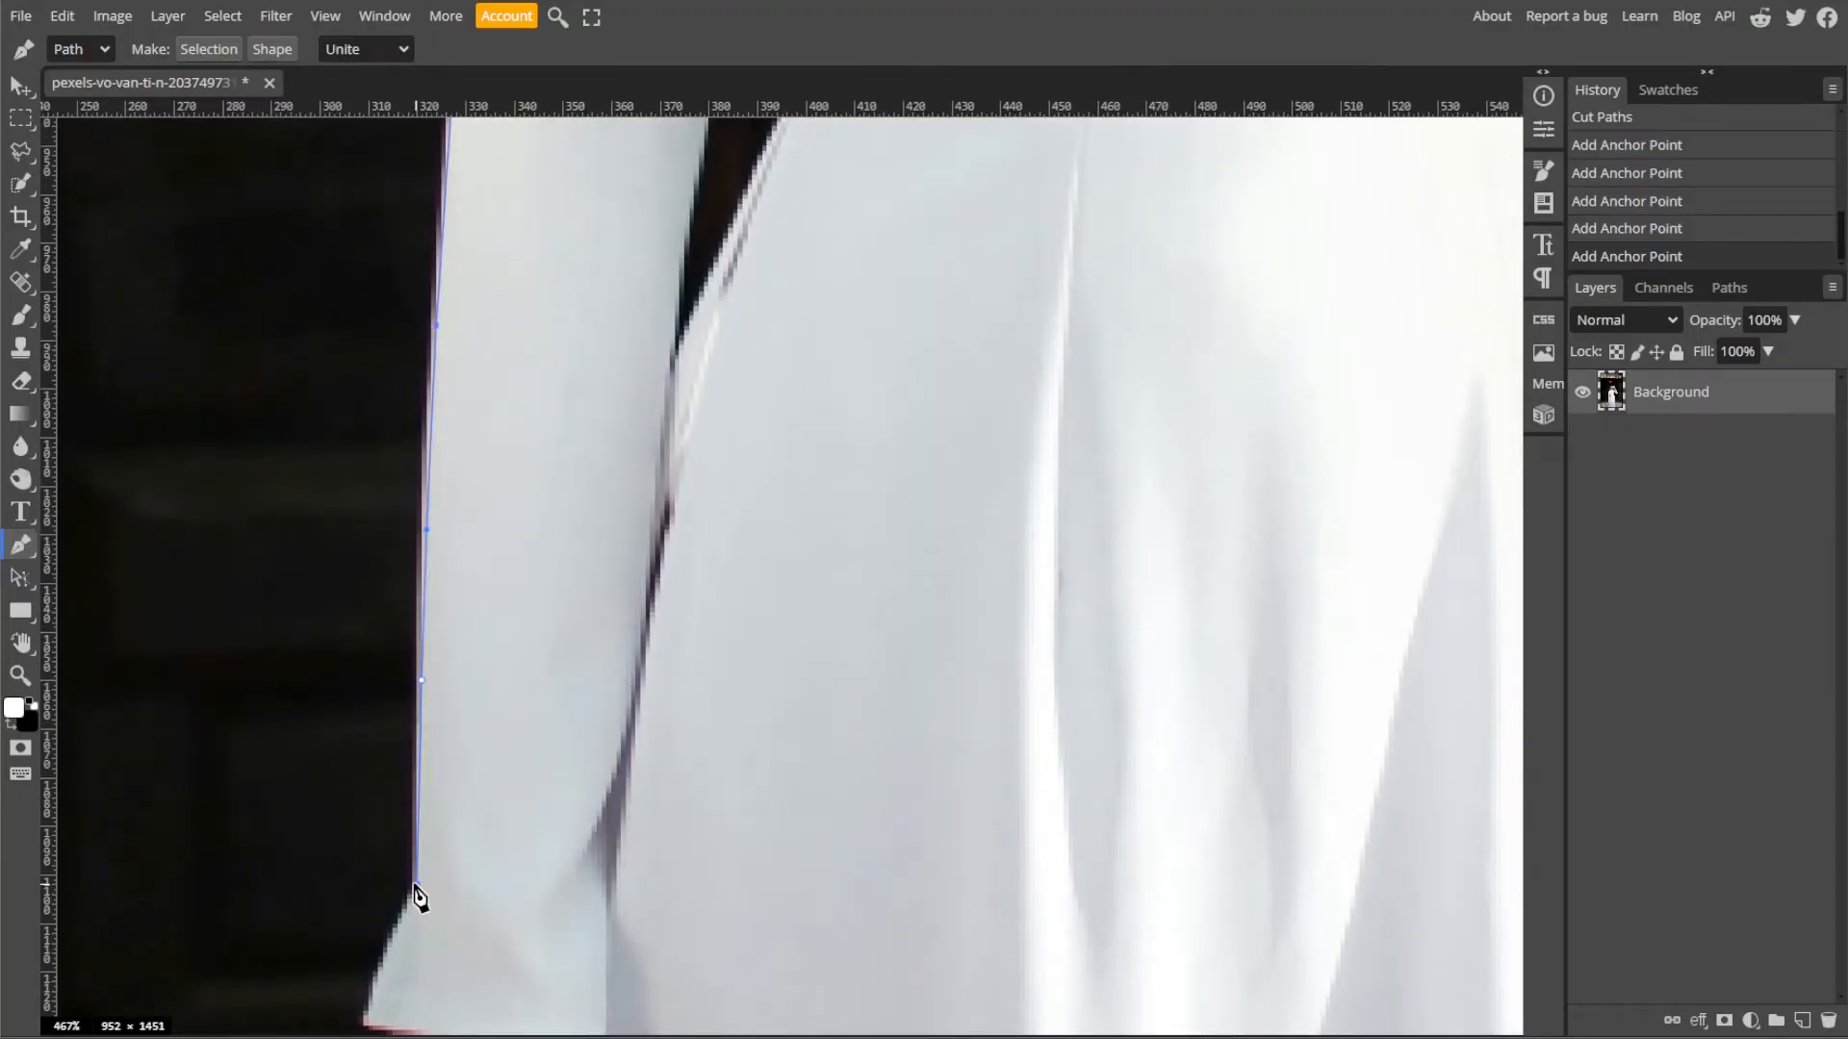
# - Start a fresh path at the armpit and trace the waist side of the dark gap beside the arm
pyautogui.scroll(5, 417, 892)
pyautogui.click(700, 305)
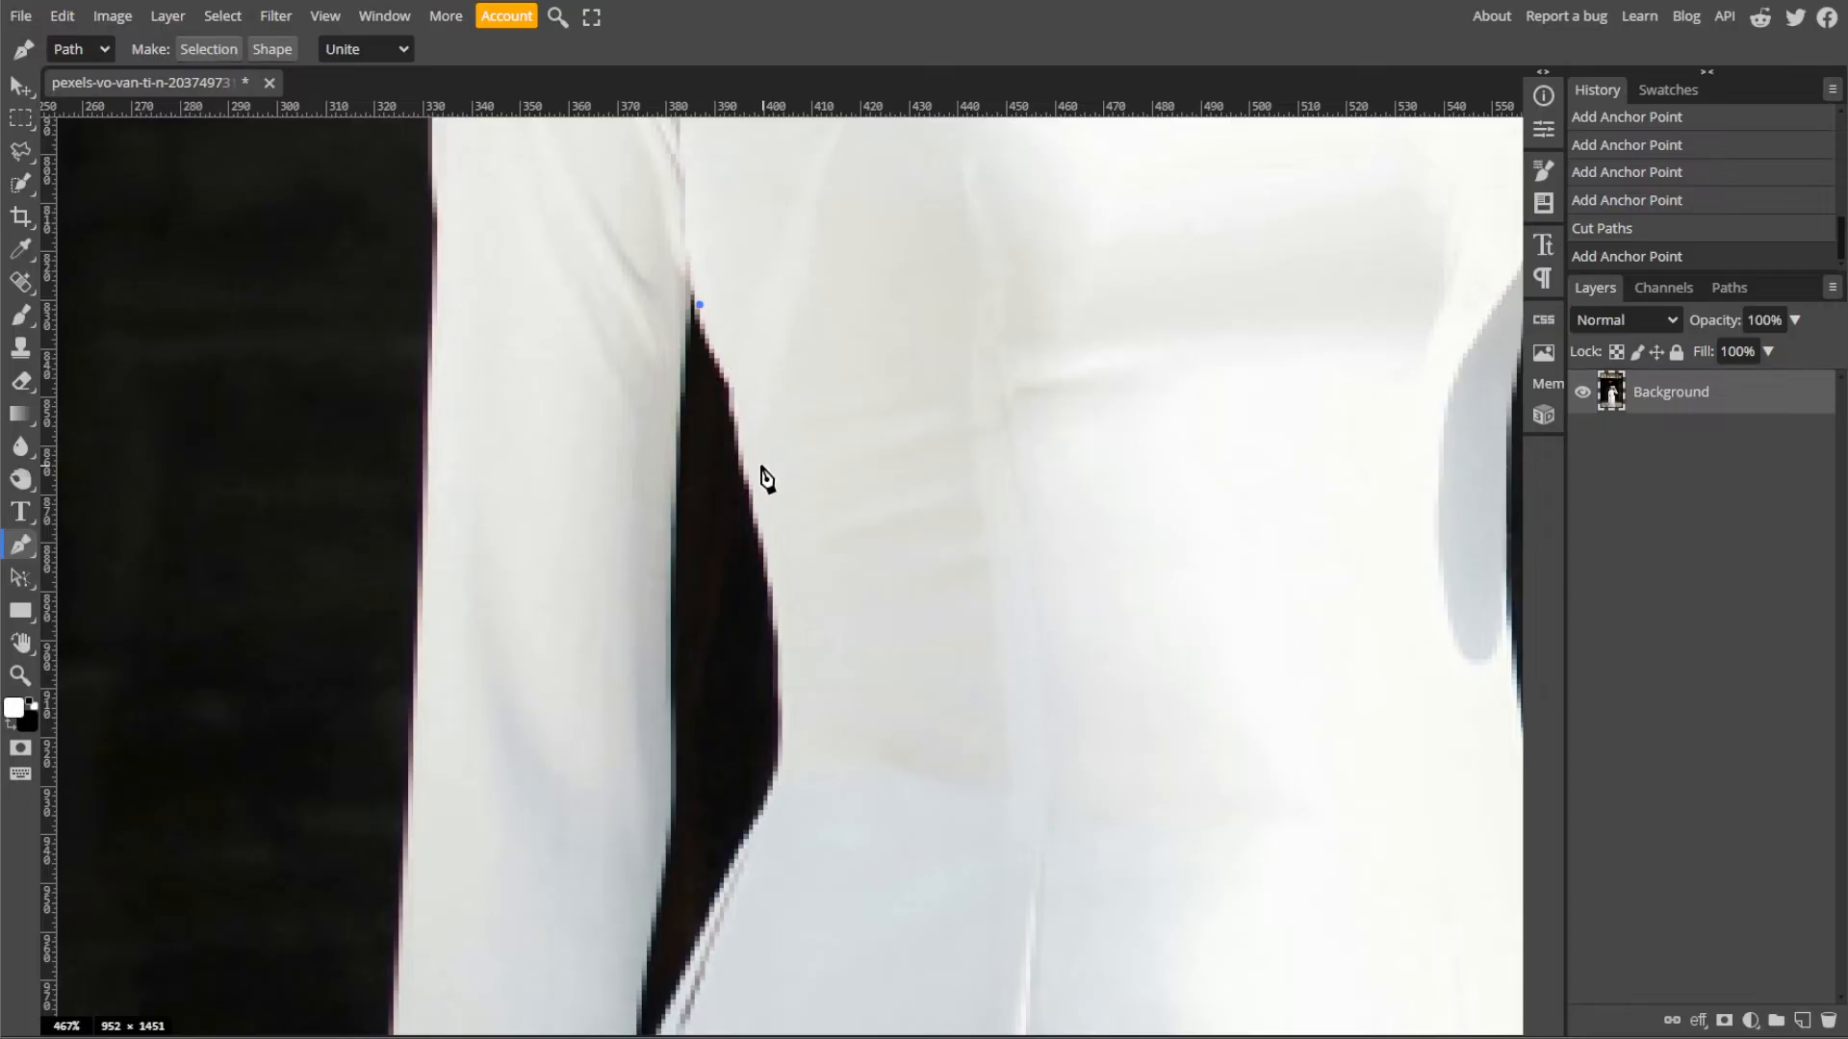
pyautogui.click(733, 394)
pyautogui.click(744, 466)
pyautogui.click(749, 515)
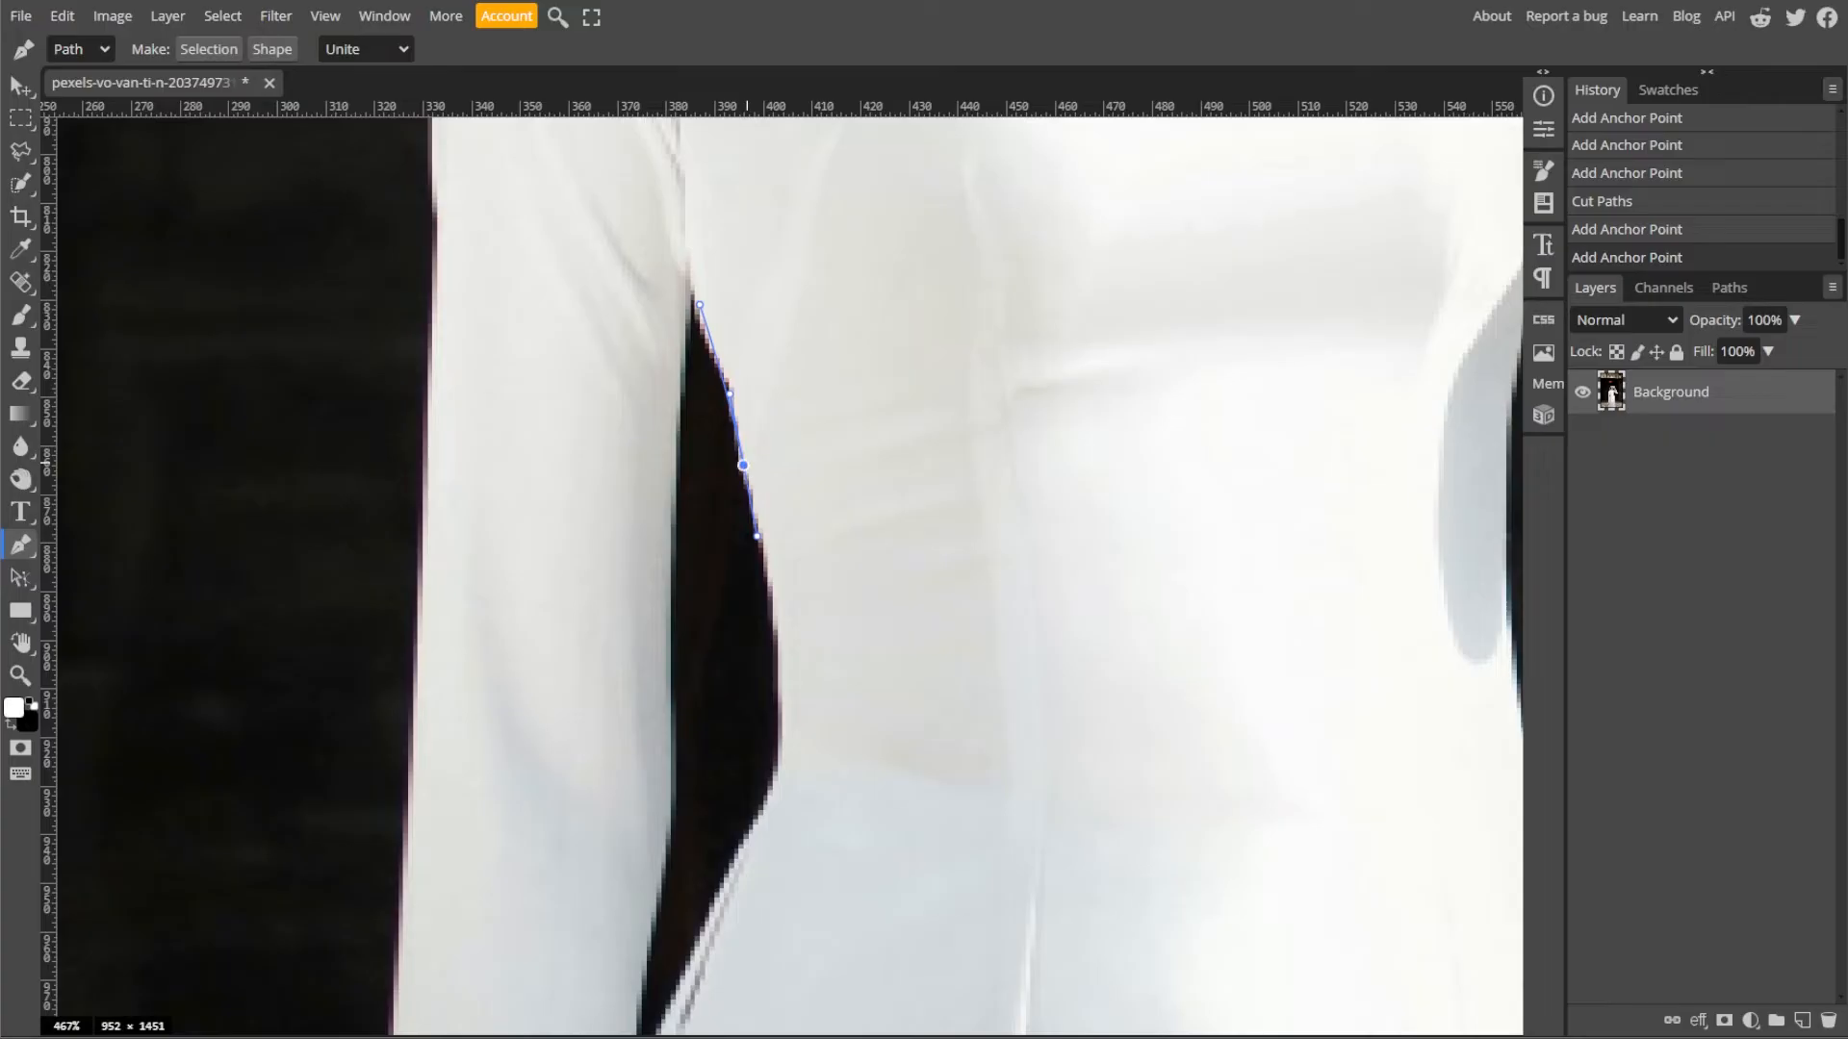
pyautogui.moveTo(777, 652)
pyautogui.mouseDown()
pyautogui.moveTo(783, 703)
pyautogui.moveTo(776, 651)
pyautogui.mouseUp()
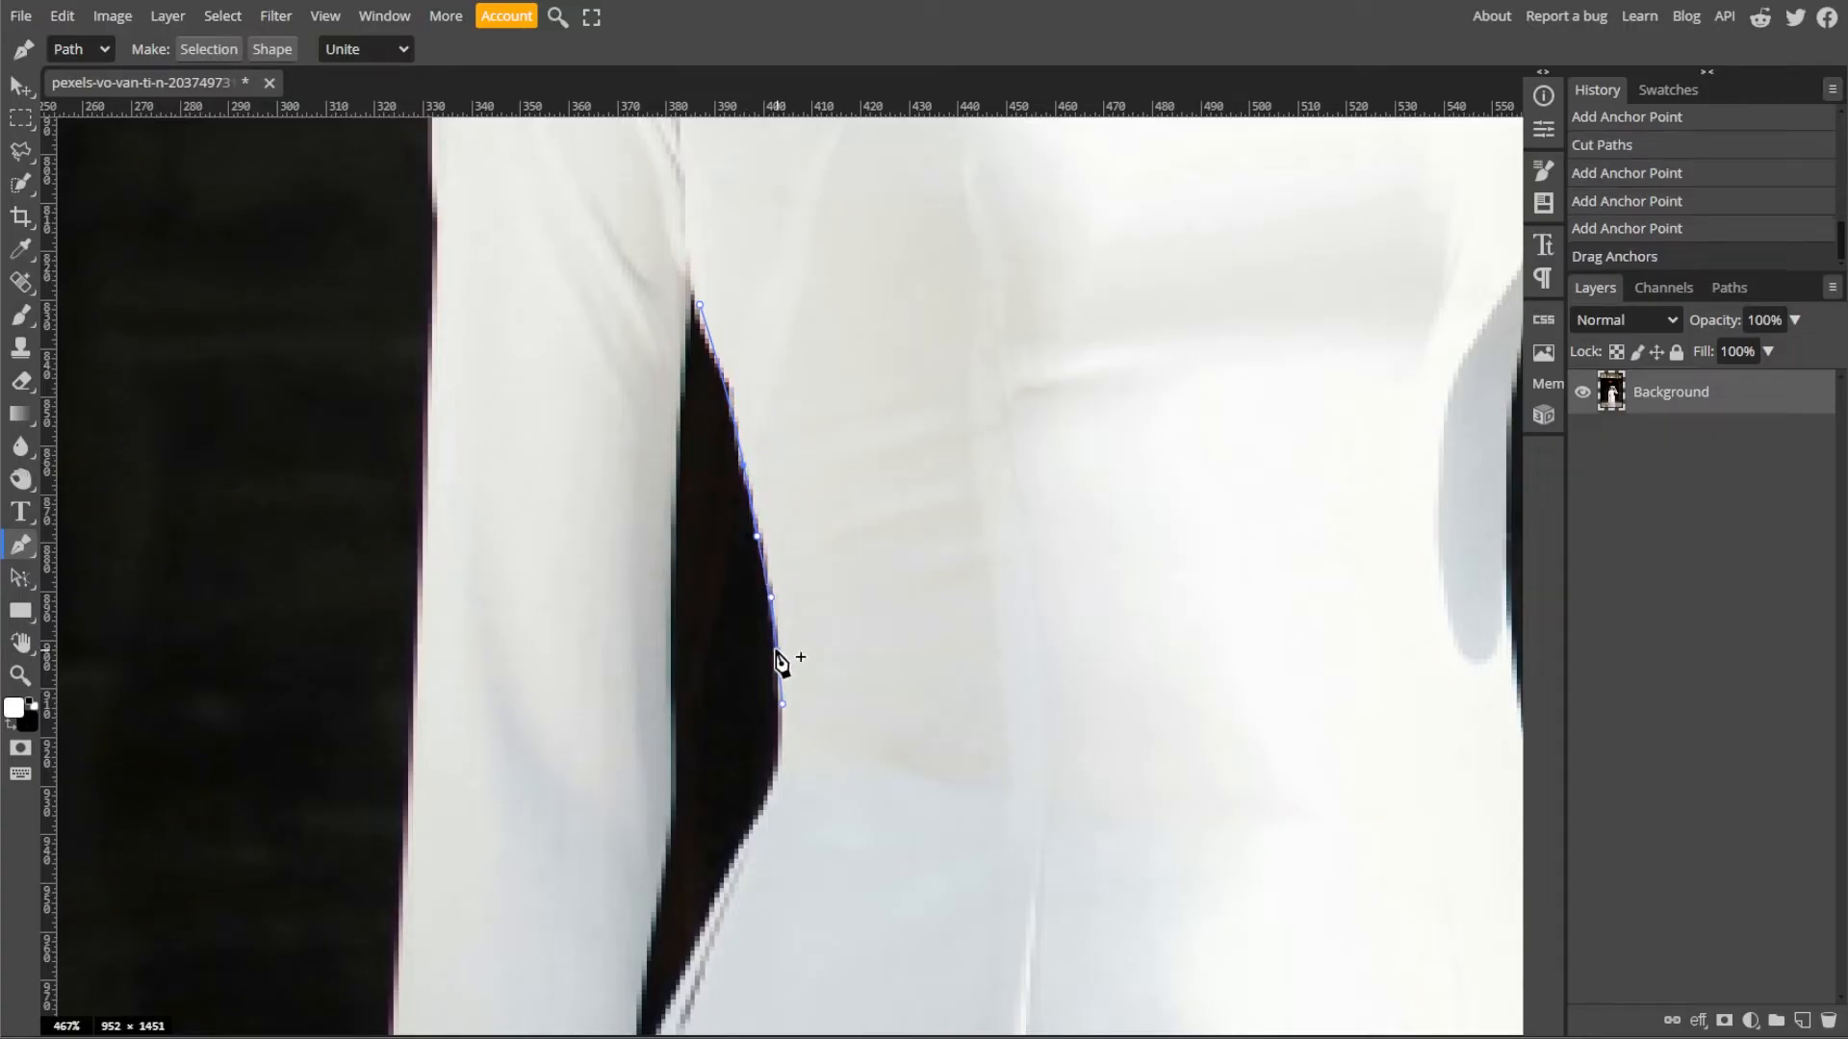
# - Curve the path around the waist, adjust its last anchor and handle, and close it at the starting point
pyautogui.moveTo(757, 820); pyautogui.dragTo(731, 863)
pyautogui.moveTo(785, 777); pyautogui.dragTo(789, 760)
pyautogui.hotkey('ctrl', 'z')
pyautogui.hotkey('ctrl', 'z')
pyautogui.moveTo(749, 844); pyautogui.dragTo(725, 888)
pyautogui.moveTo(771, 799); pyautogui.dragTo(783, 774)
pyautogui.moveTo(750, 844); pyautogui.dragTo(748, 838)
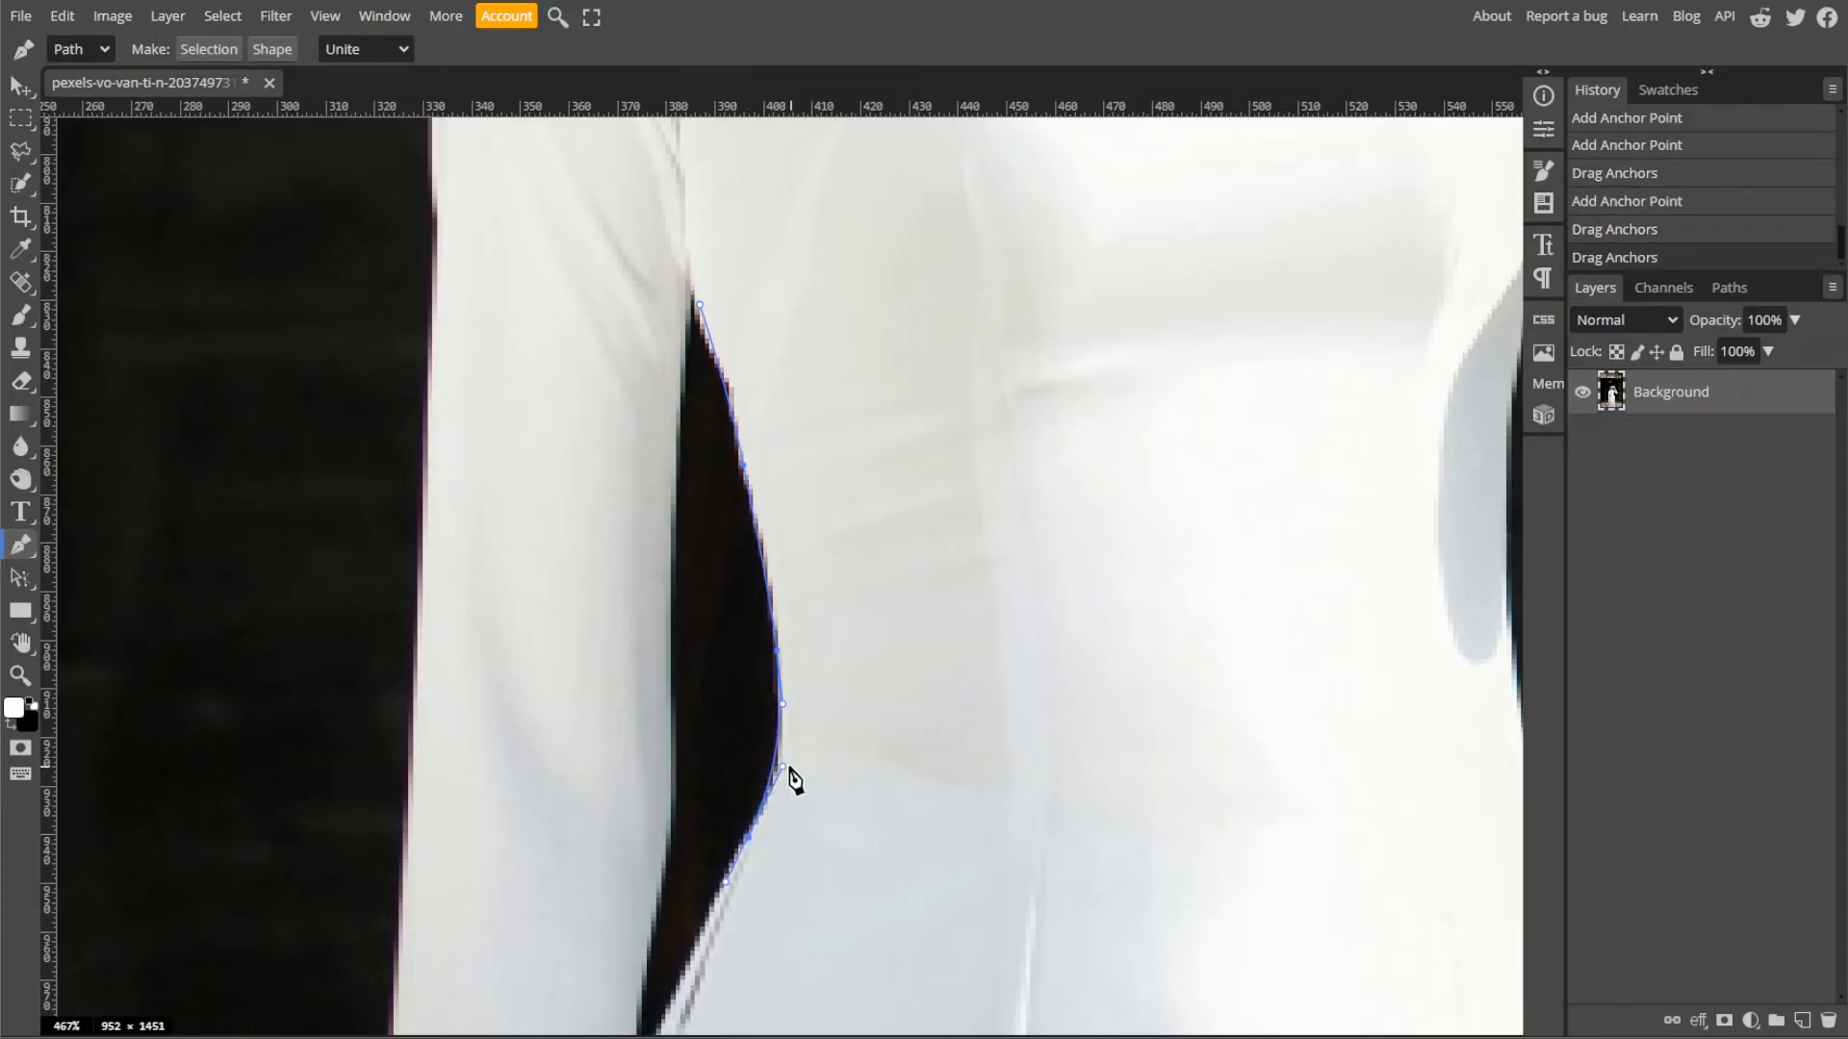
pyautogui.moveTo(782, 770)
pyautogui.mouseDown()
pyautogui.moveTo(825, 818)
pyautogui.moveTo(982, 714)
pyautogui.moveTo(1014, 630)
pyautogui.moveTo(911, 809)
pyautogui.moveTo(912, 863)
pyautogui.moveTo(904, 668)
pyautogui.moveTo(827, 781)
pyautogui.moveTo(708, 761)
pyautogui.moveTo(783, 761)
pyautogui.moveTo(784, 797)
pyautogui.mouseUp()
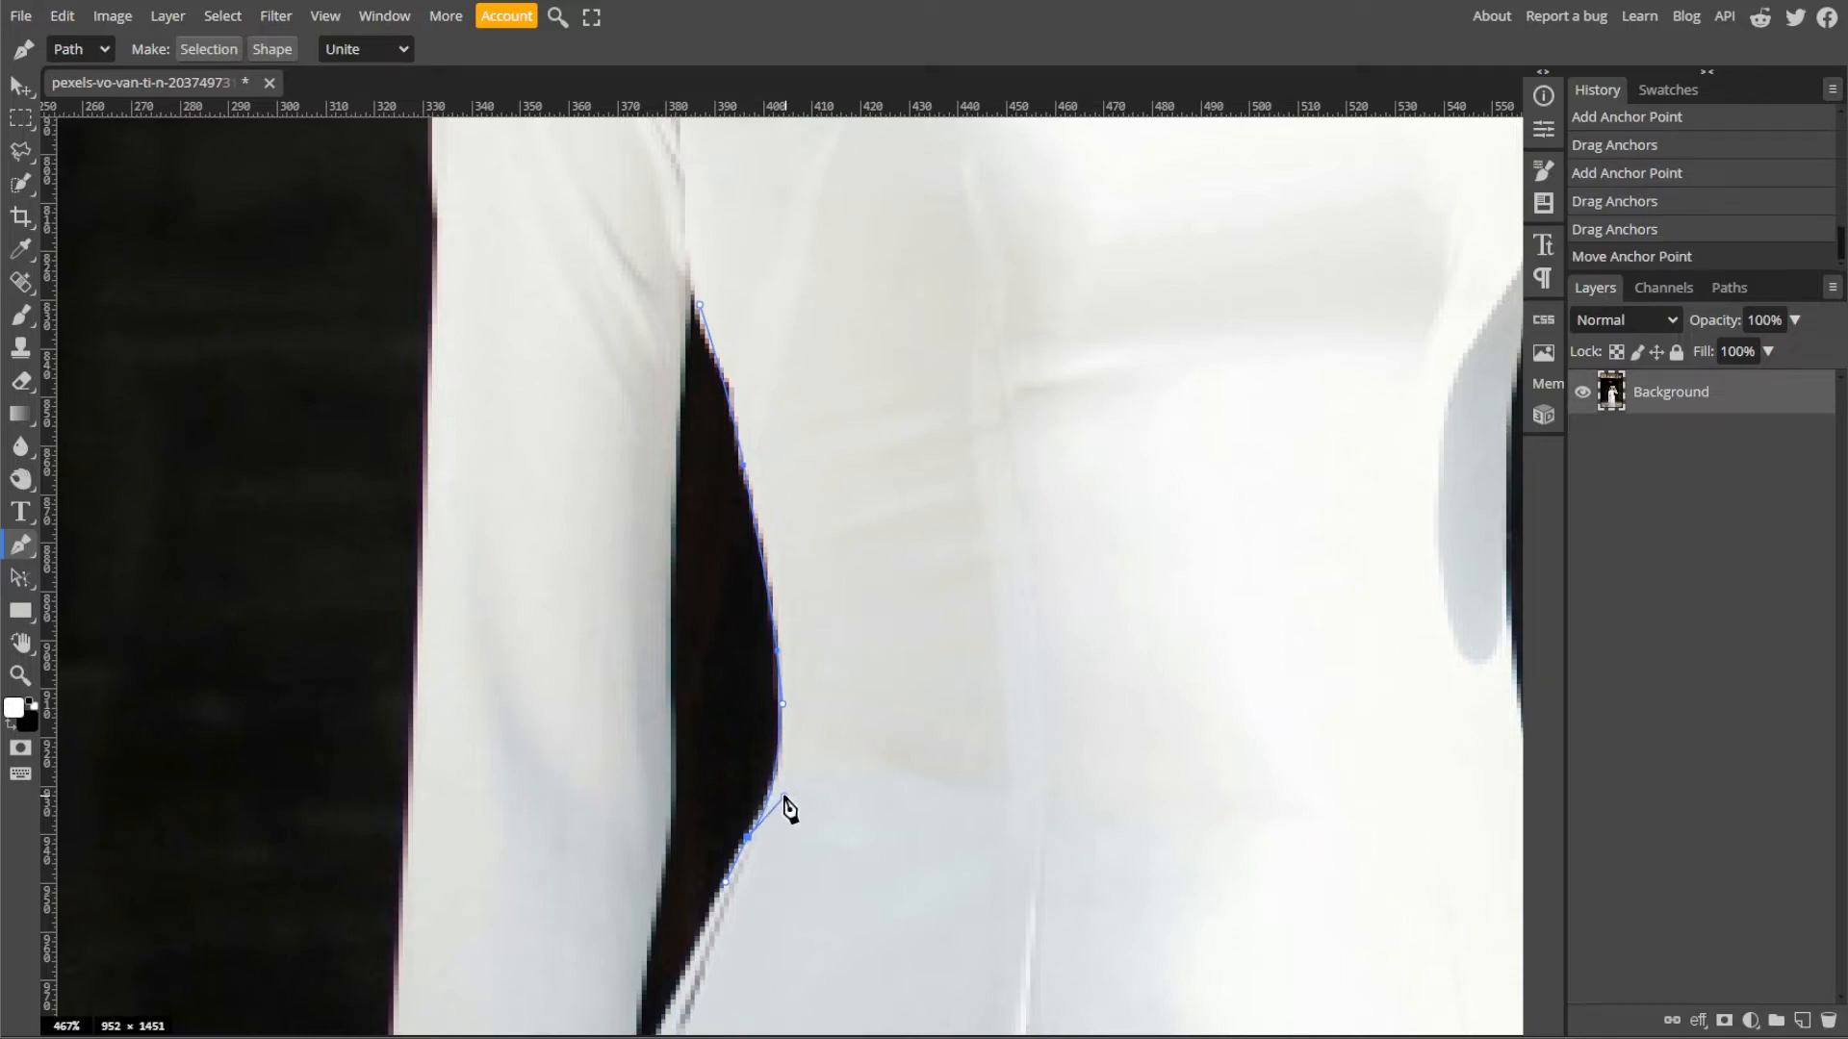
pyautogui.moveTo(748, 836); pyautogui.dragTo(776, 805)
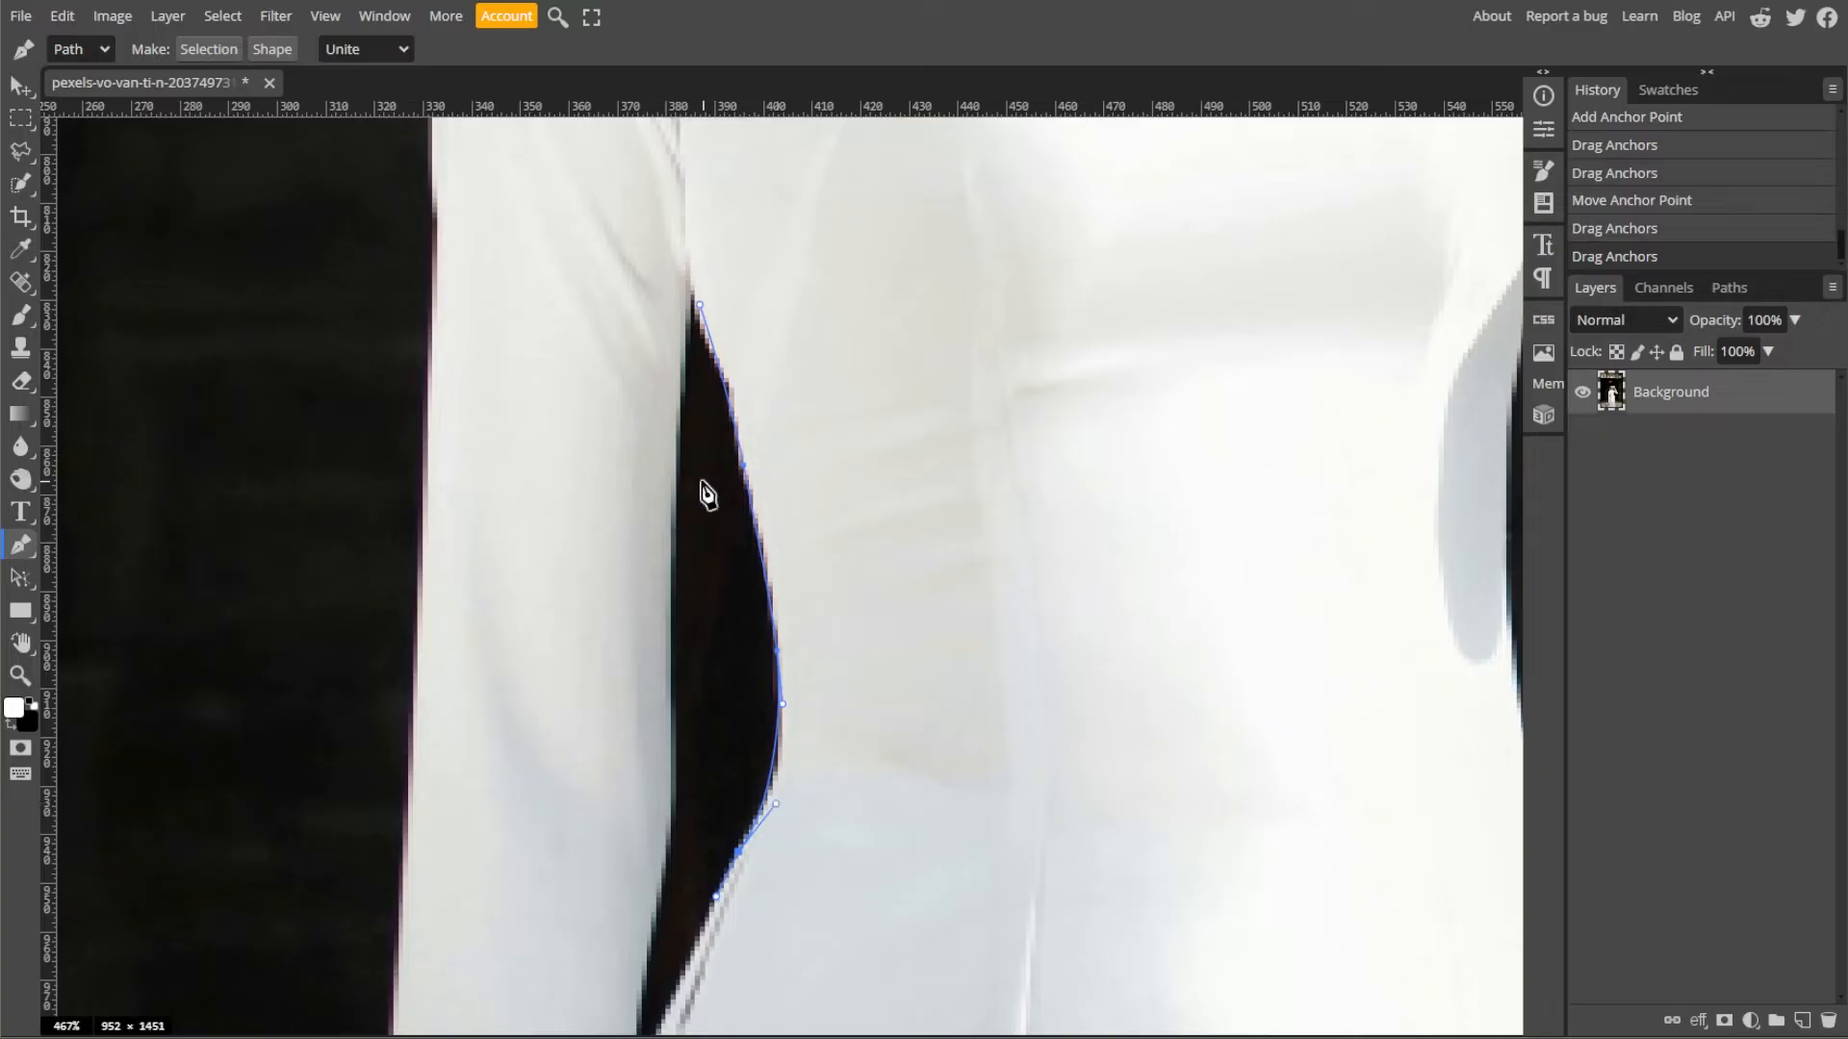
pyautogui.click(700, 306)
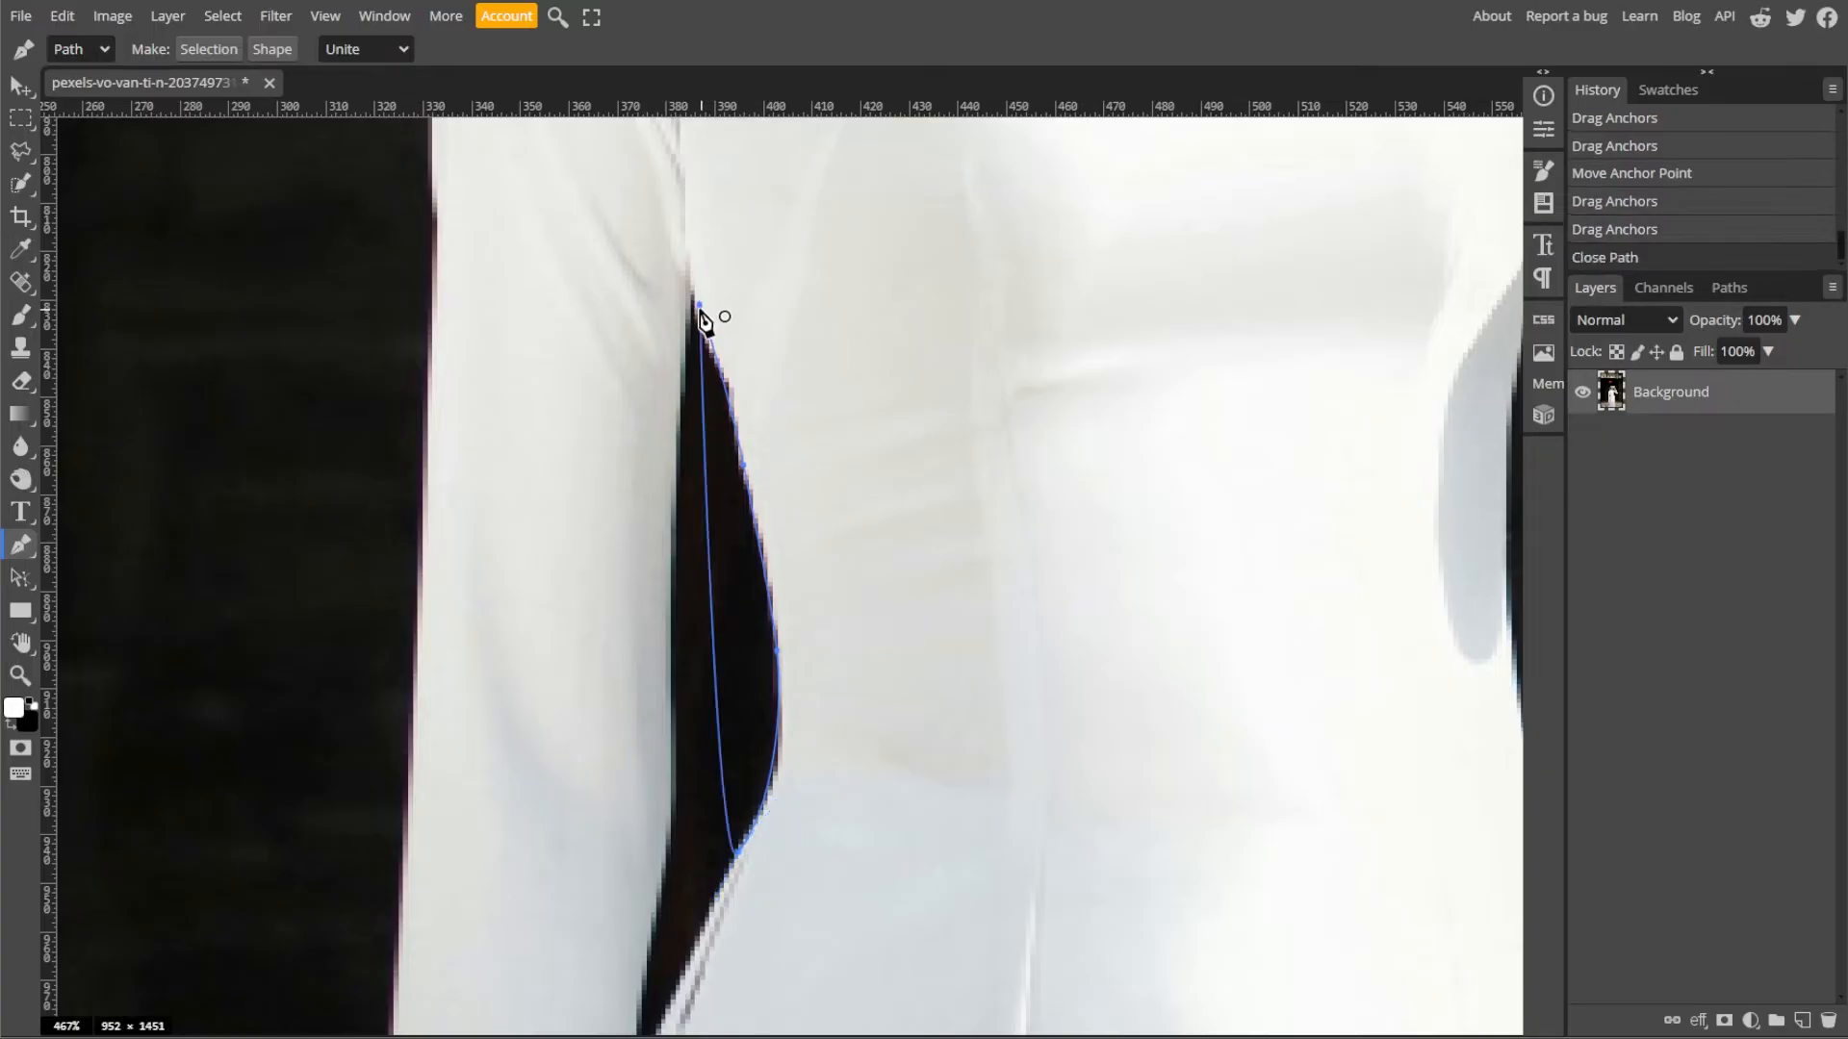
# - Convert the closed path into an anti-aliased selection and undo the conversion
pyautogui.rightClick(734, 561)
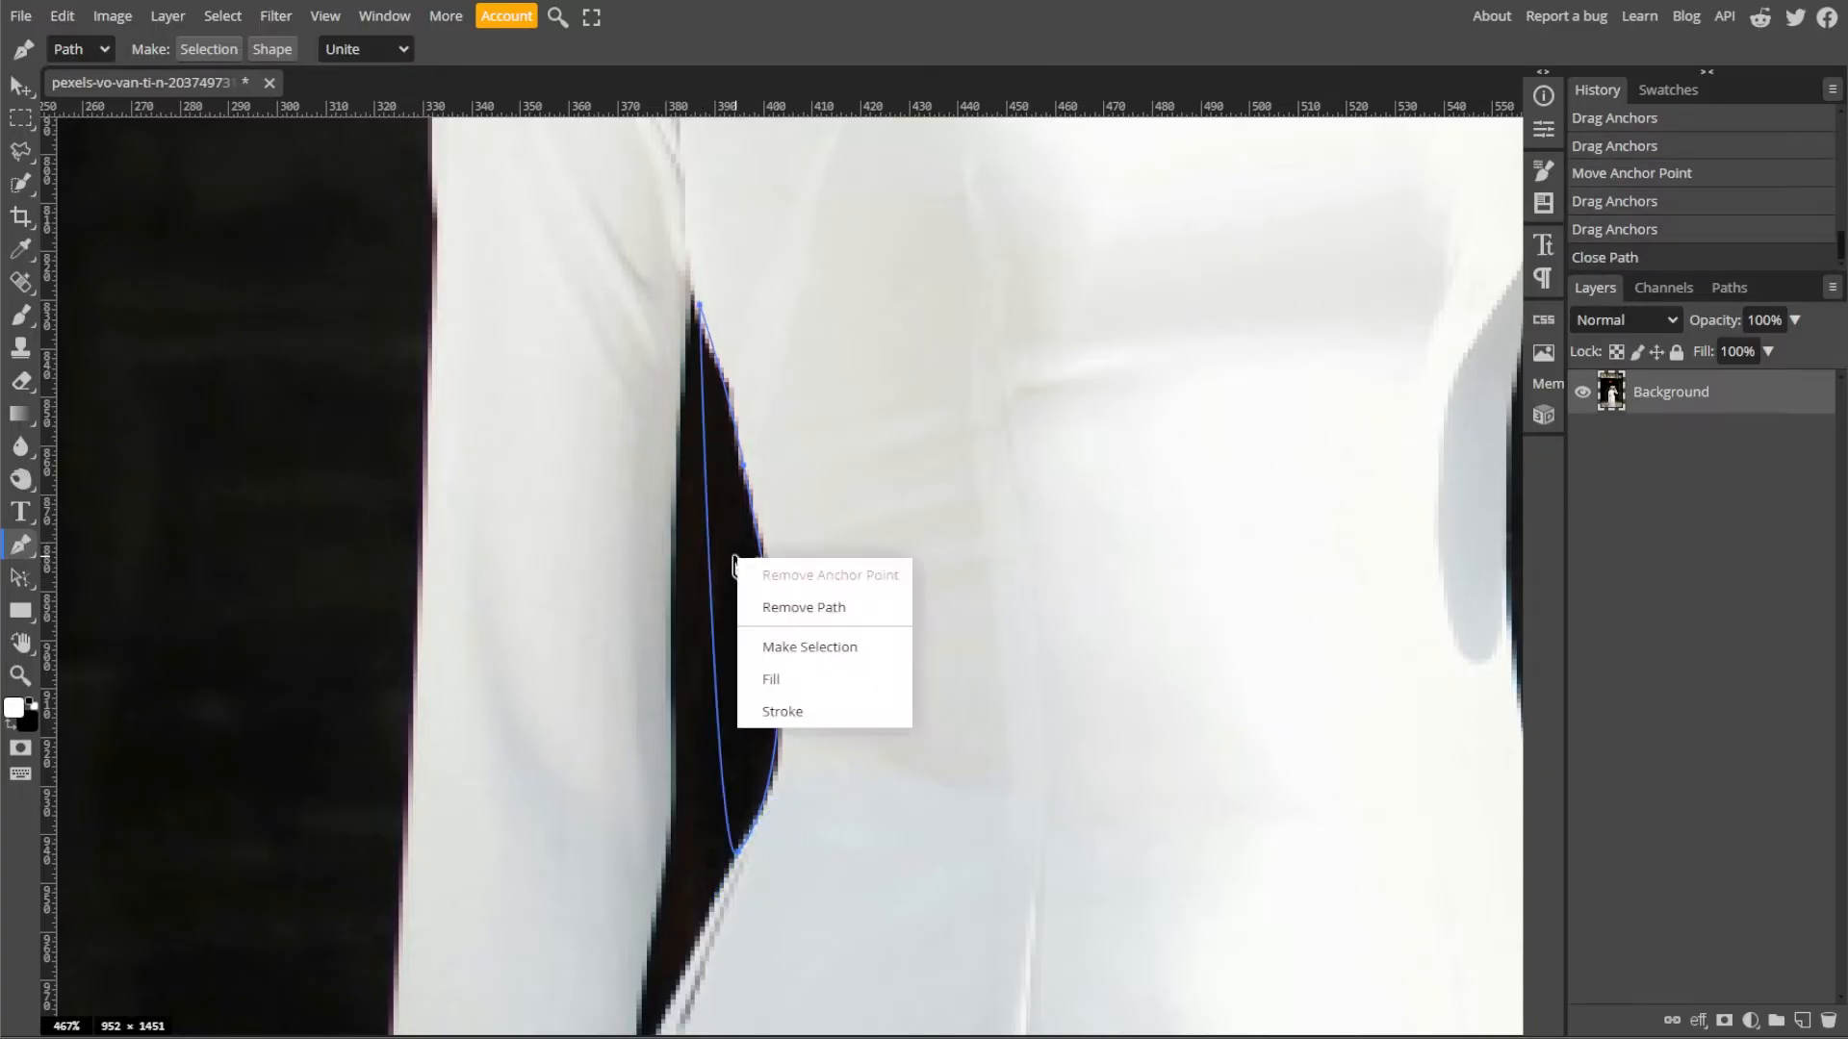
pyautogui.click(789, 647)
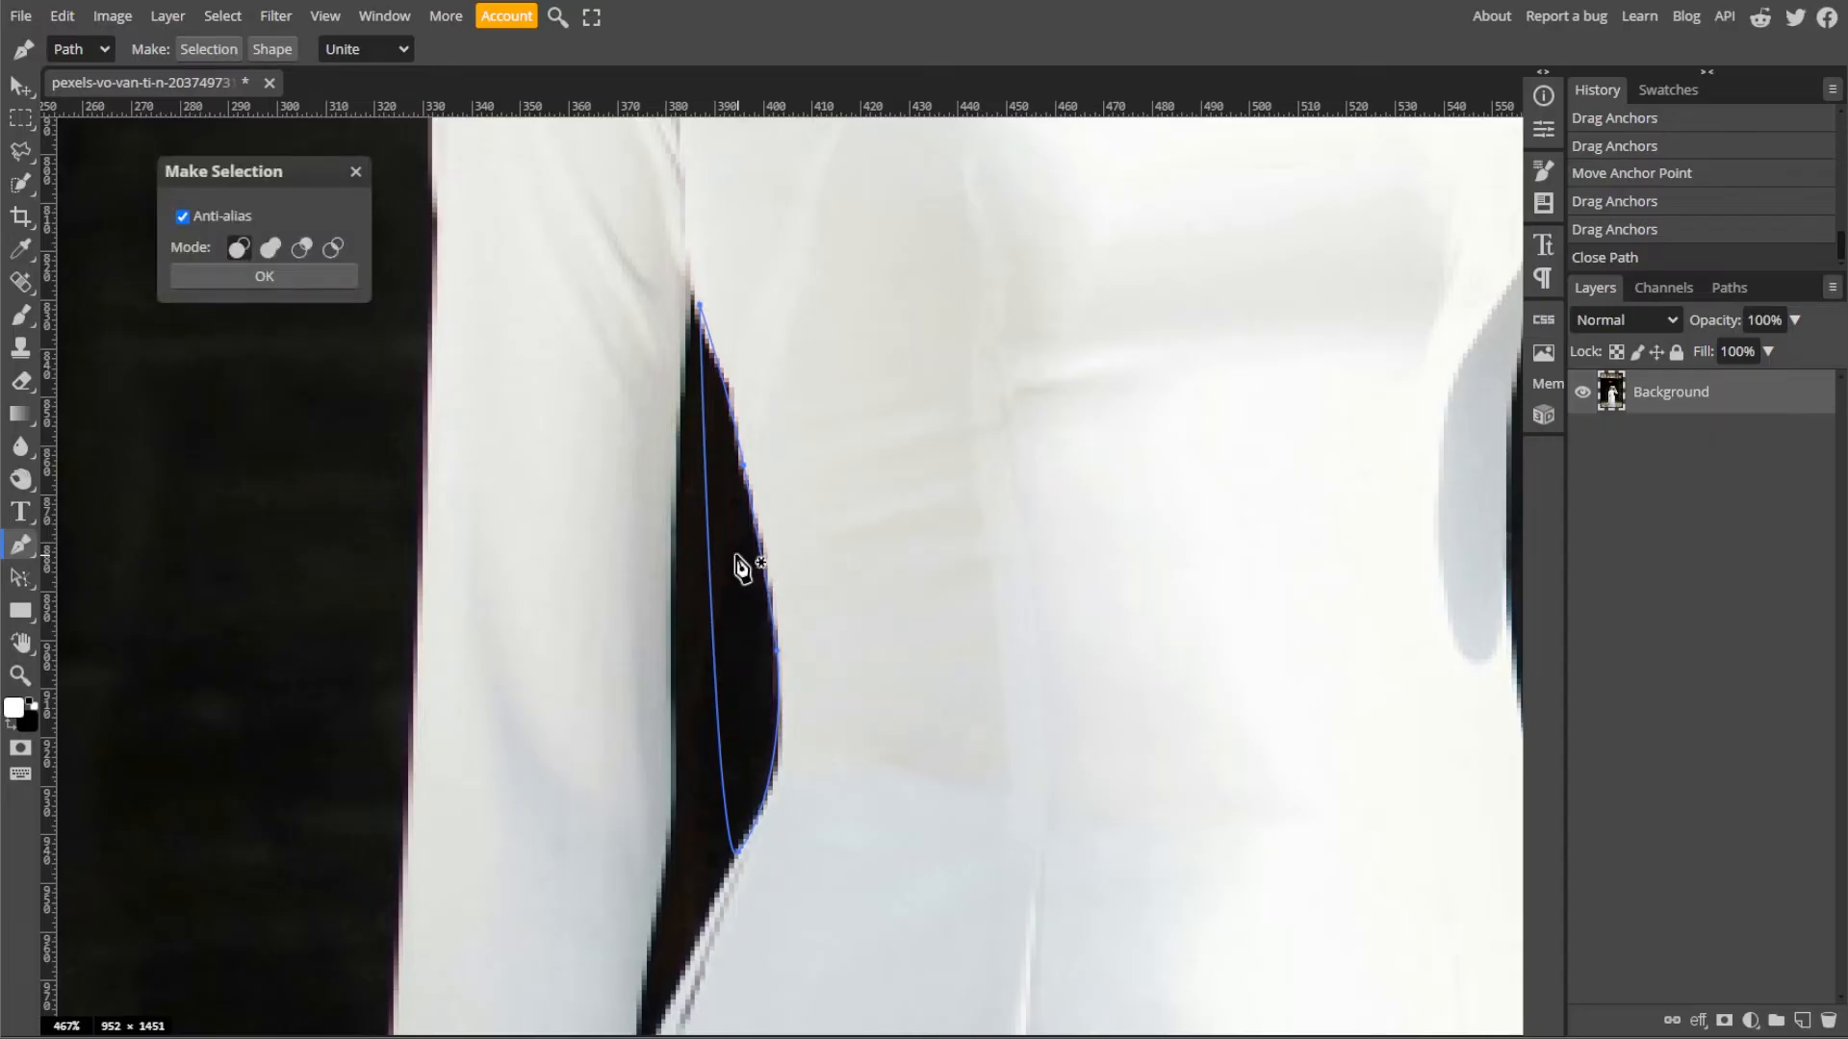
pyautogui.click(297, 275)
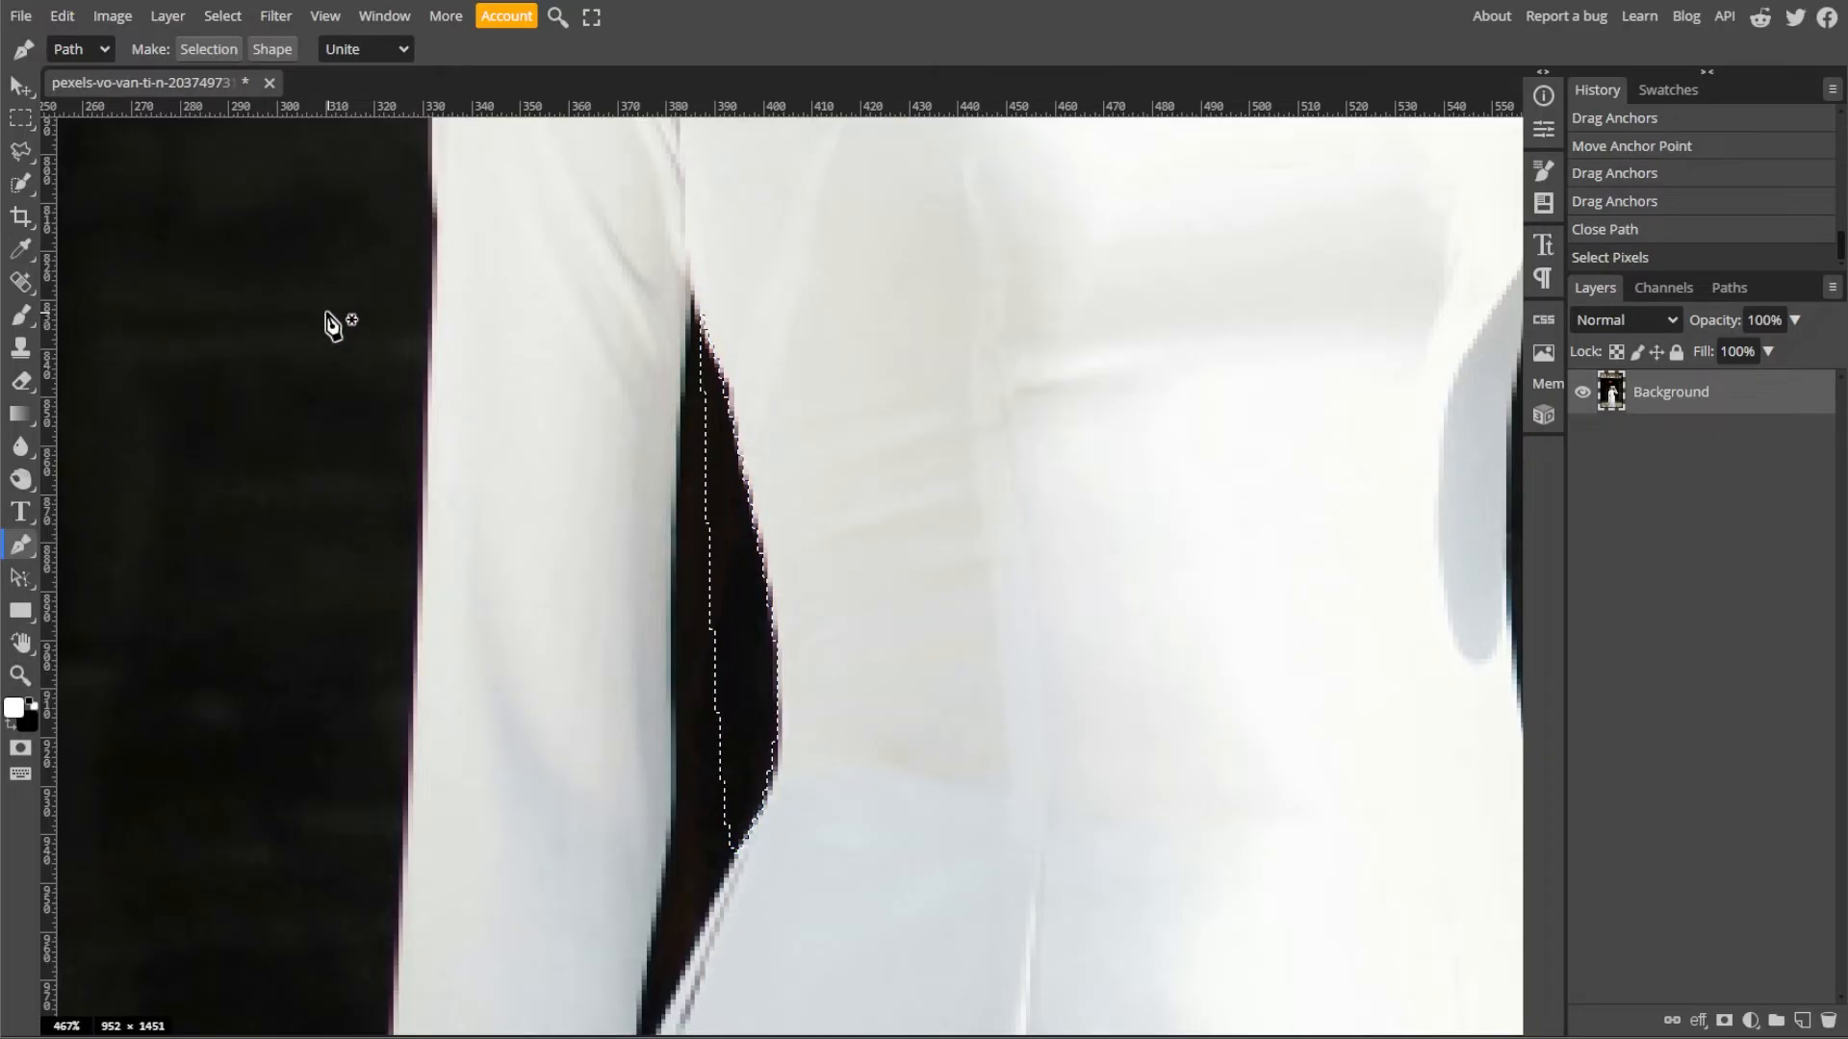
pyautogui.hotkey('ctrl', 'z')
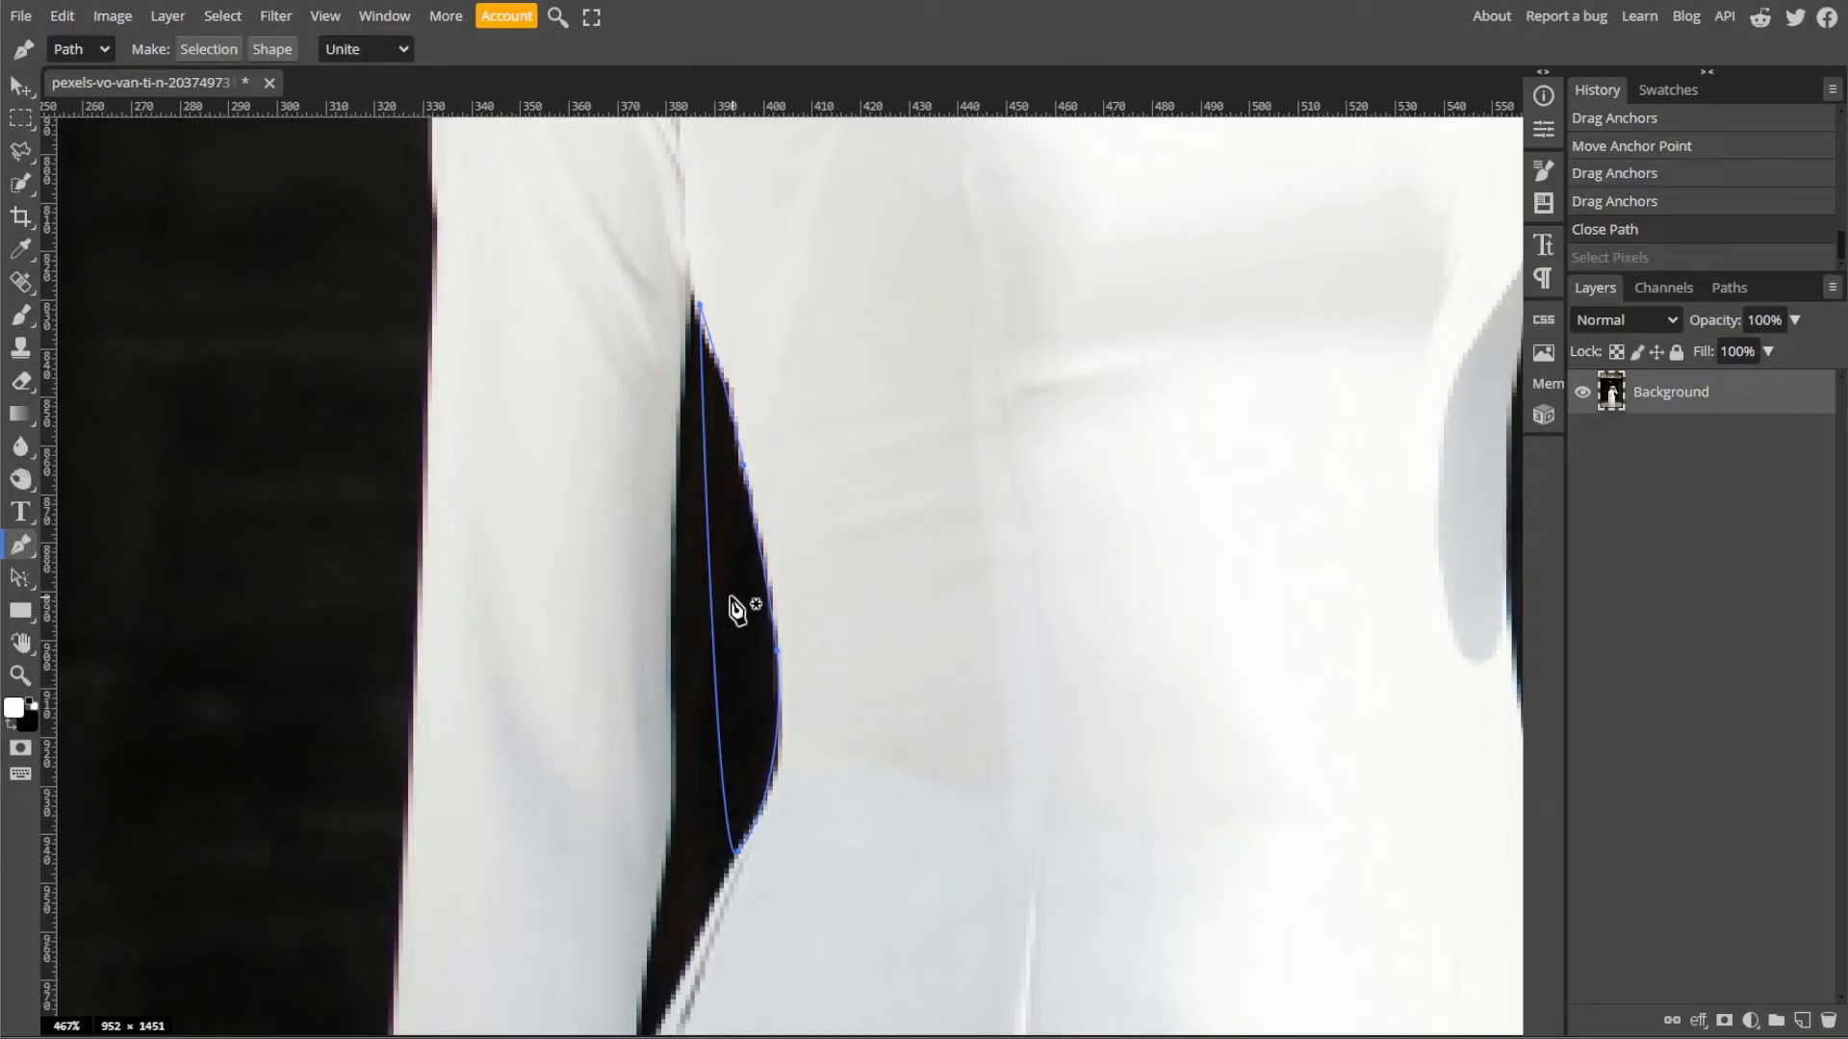
# - Examine the closed path's context commands and the available path combination modes
pyautogui.rightClick(733, 601)
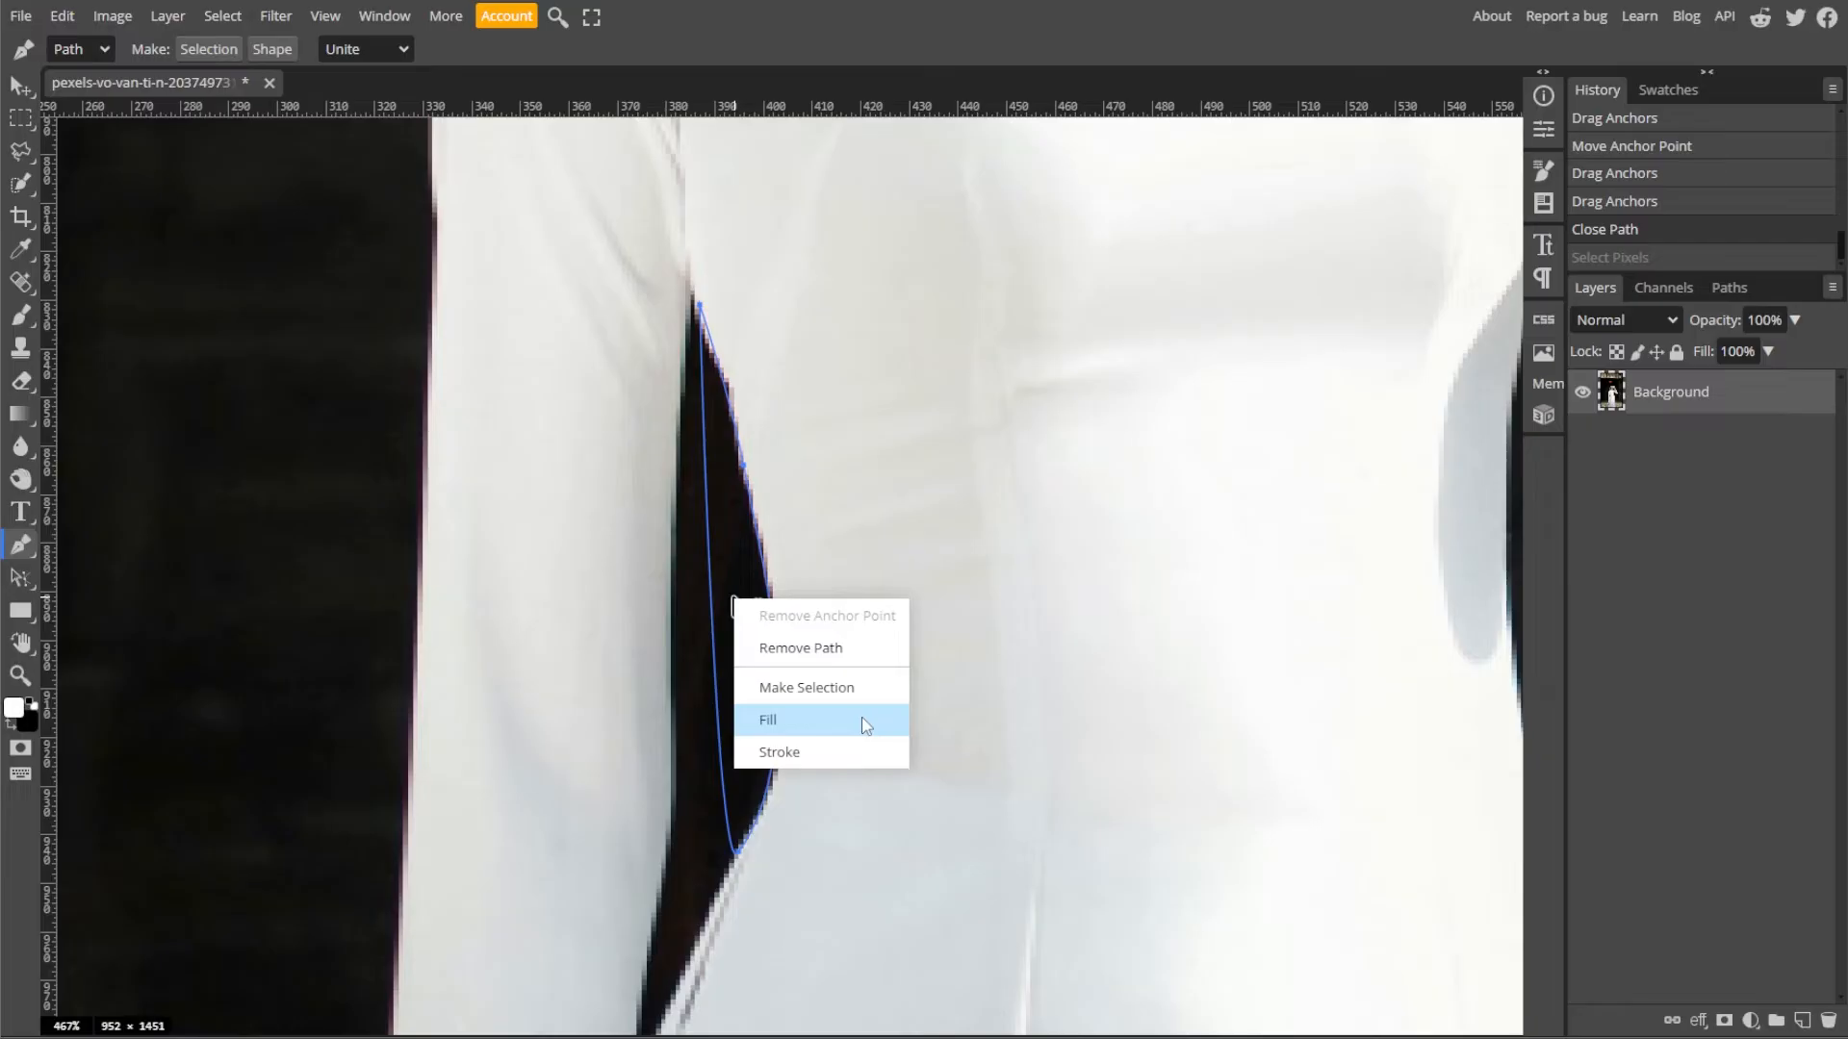
pyautogui.click(395, 48)
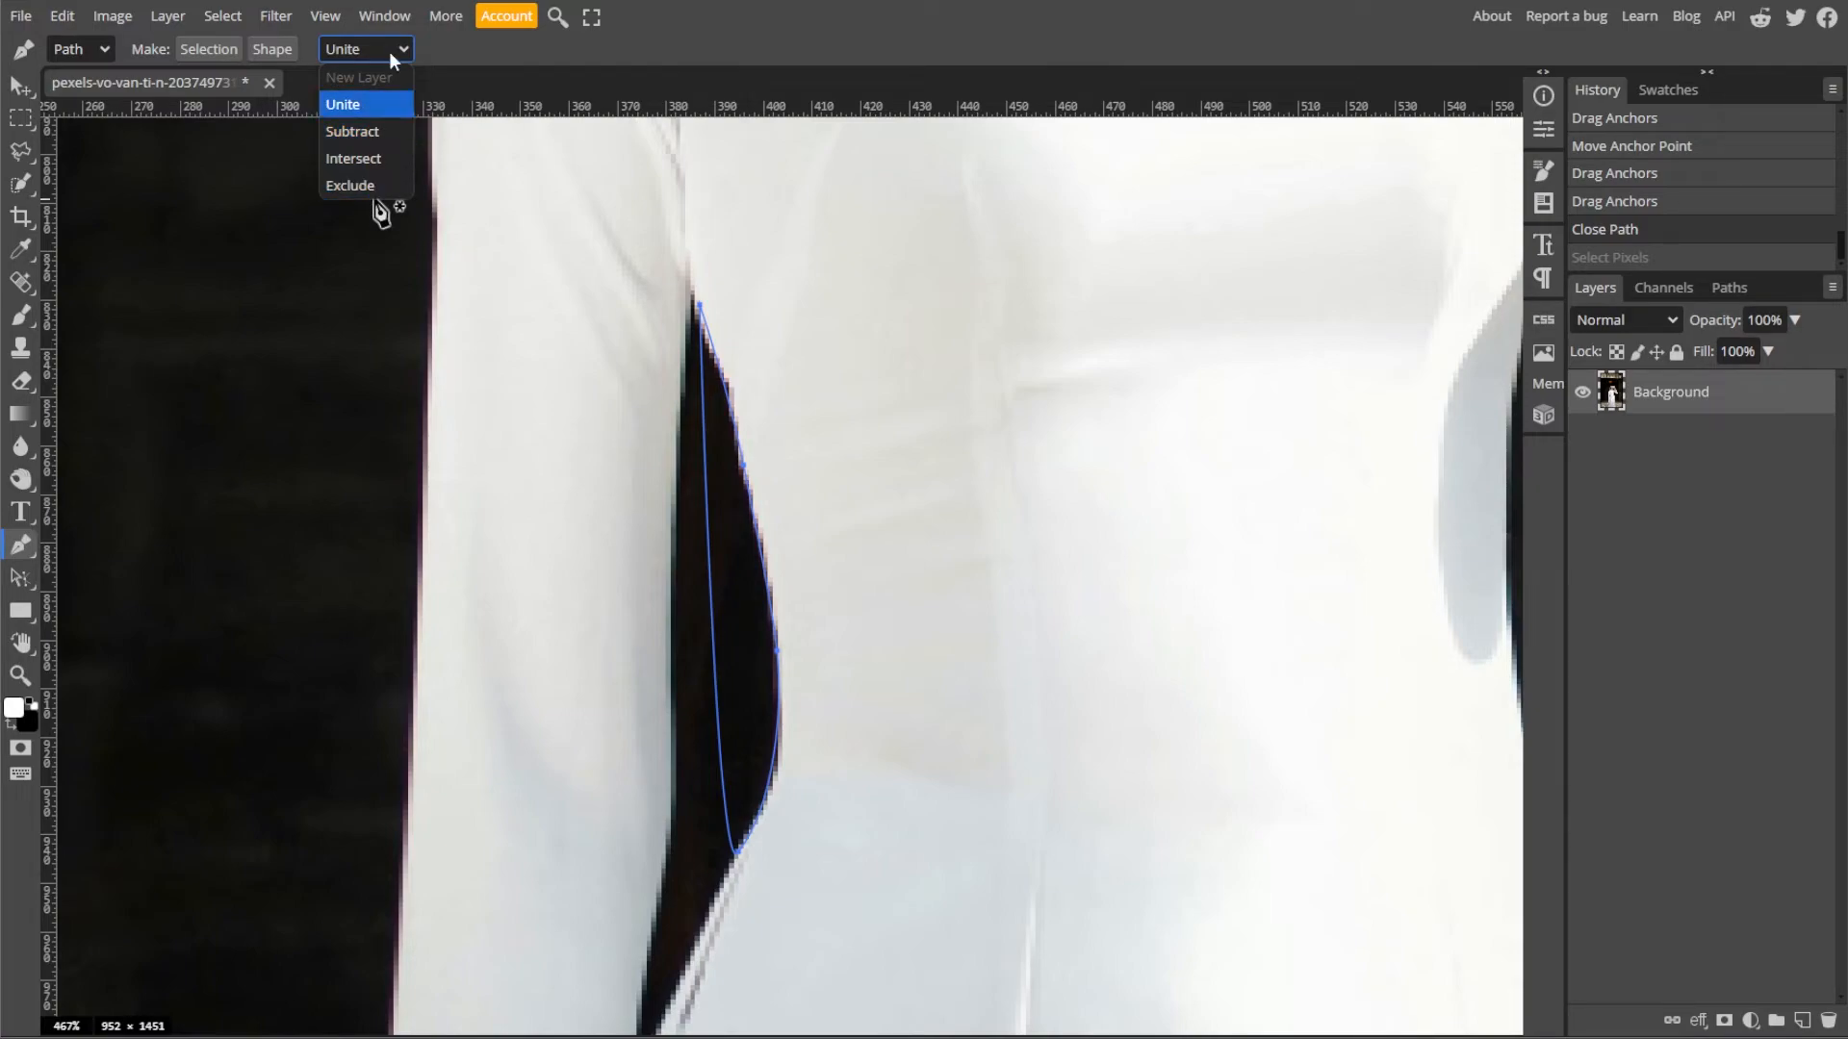
pyautogui.click(378, 204)
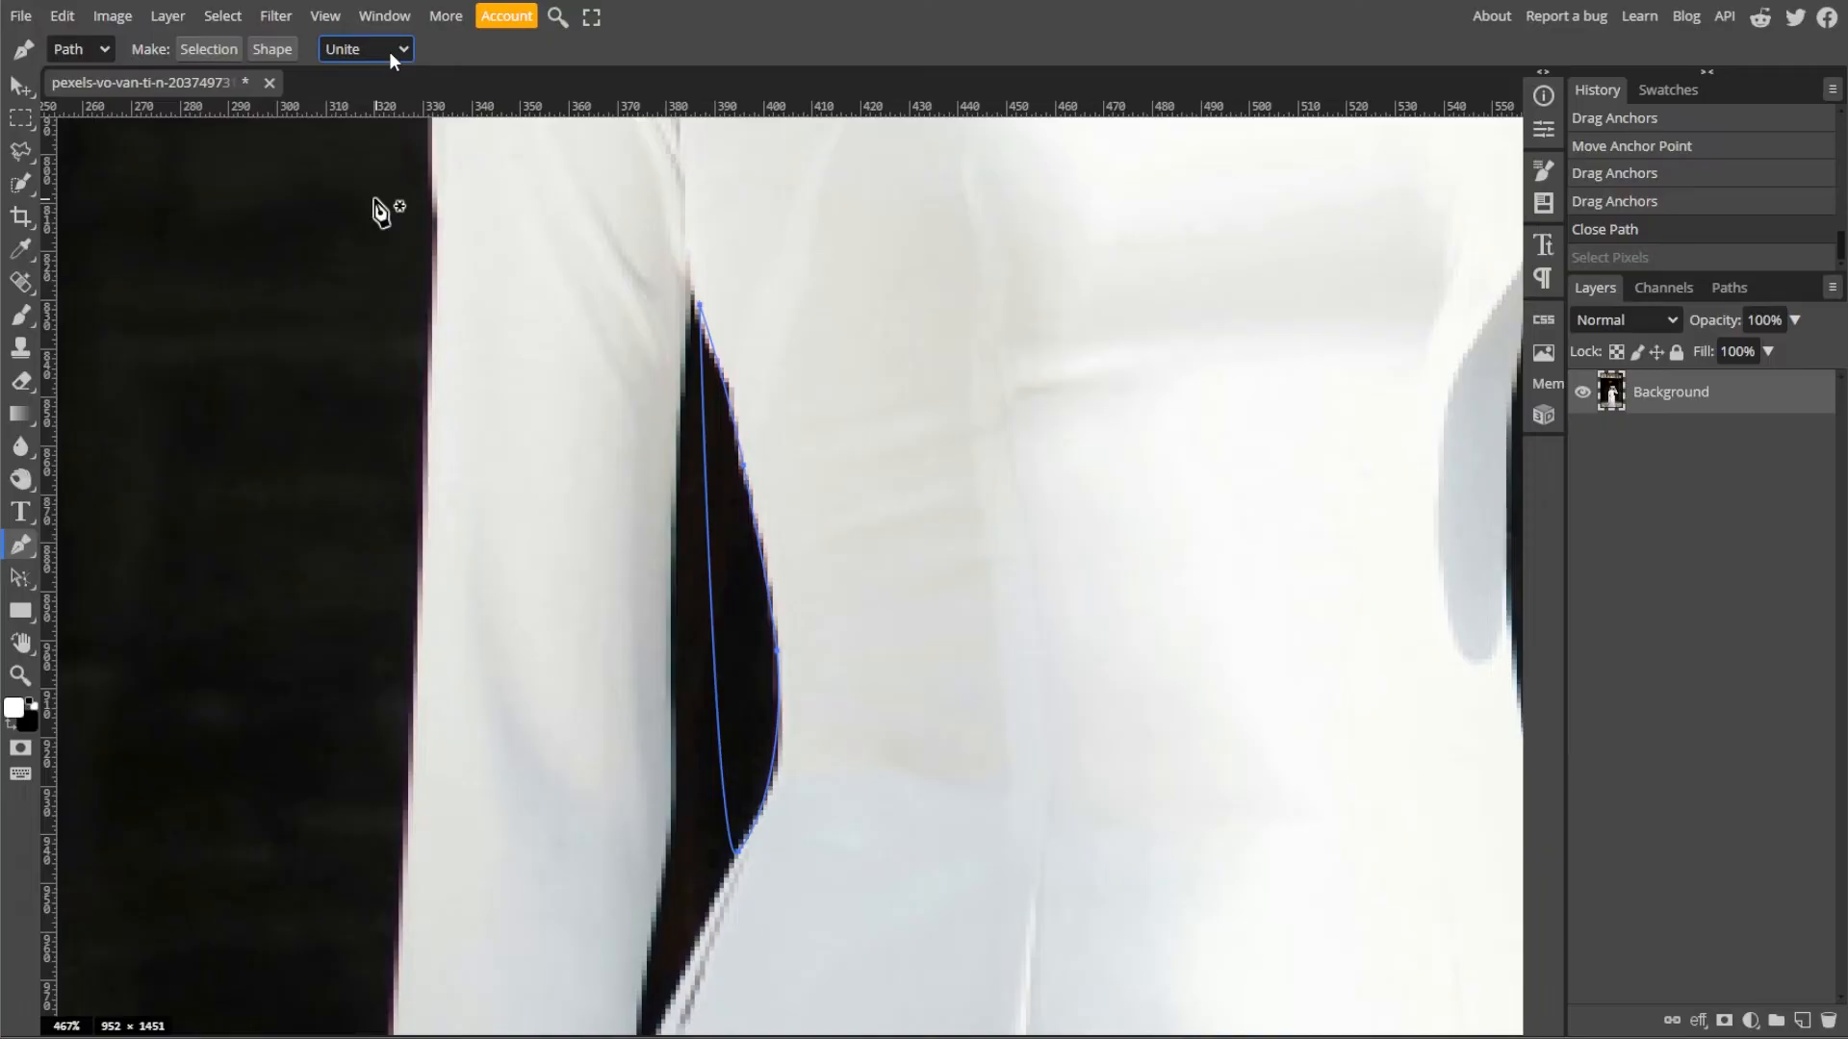
# - Move the whole closed path slightly within the gap using the Path Select tool
pyautogui.click(29, 575)
pyautogui.click(107, 578)
pyautogui.moveTo(695, 564)
pyautogui.mouseDown()
pyautogui.moveTo(631, 570)
pyautogui.moveTo(849, 547)
pyautogui.moveTo(691, 583)
pyautogui.moveTo(719, 590)
pyautogui.mouseUp()
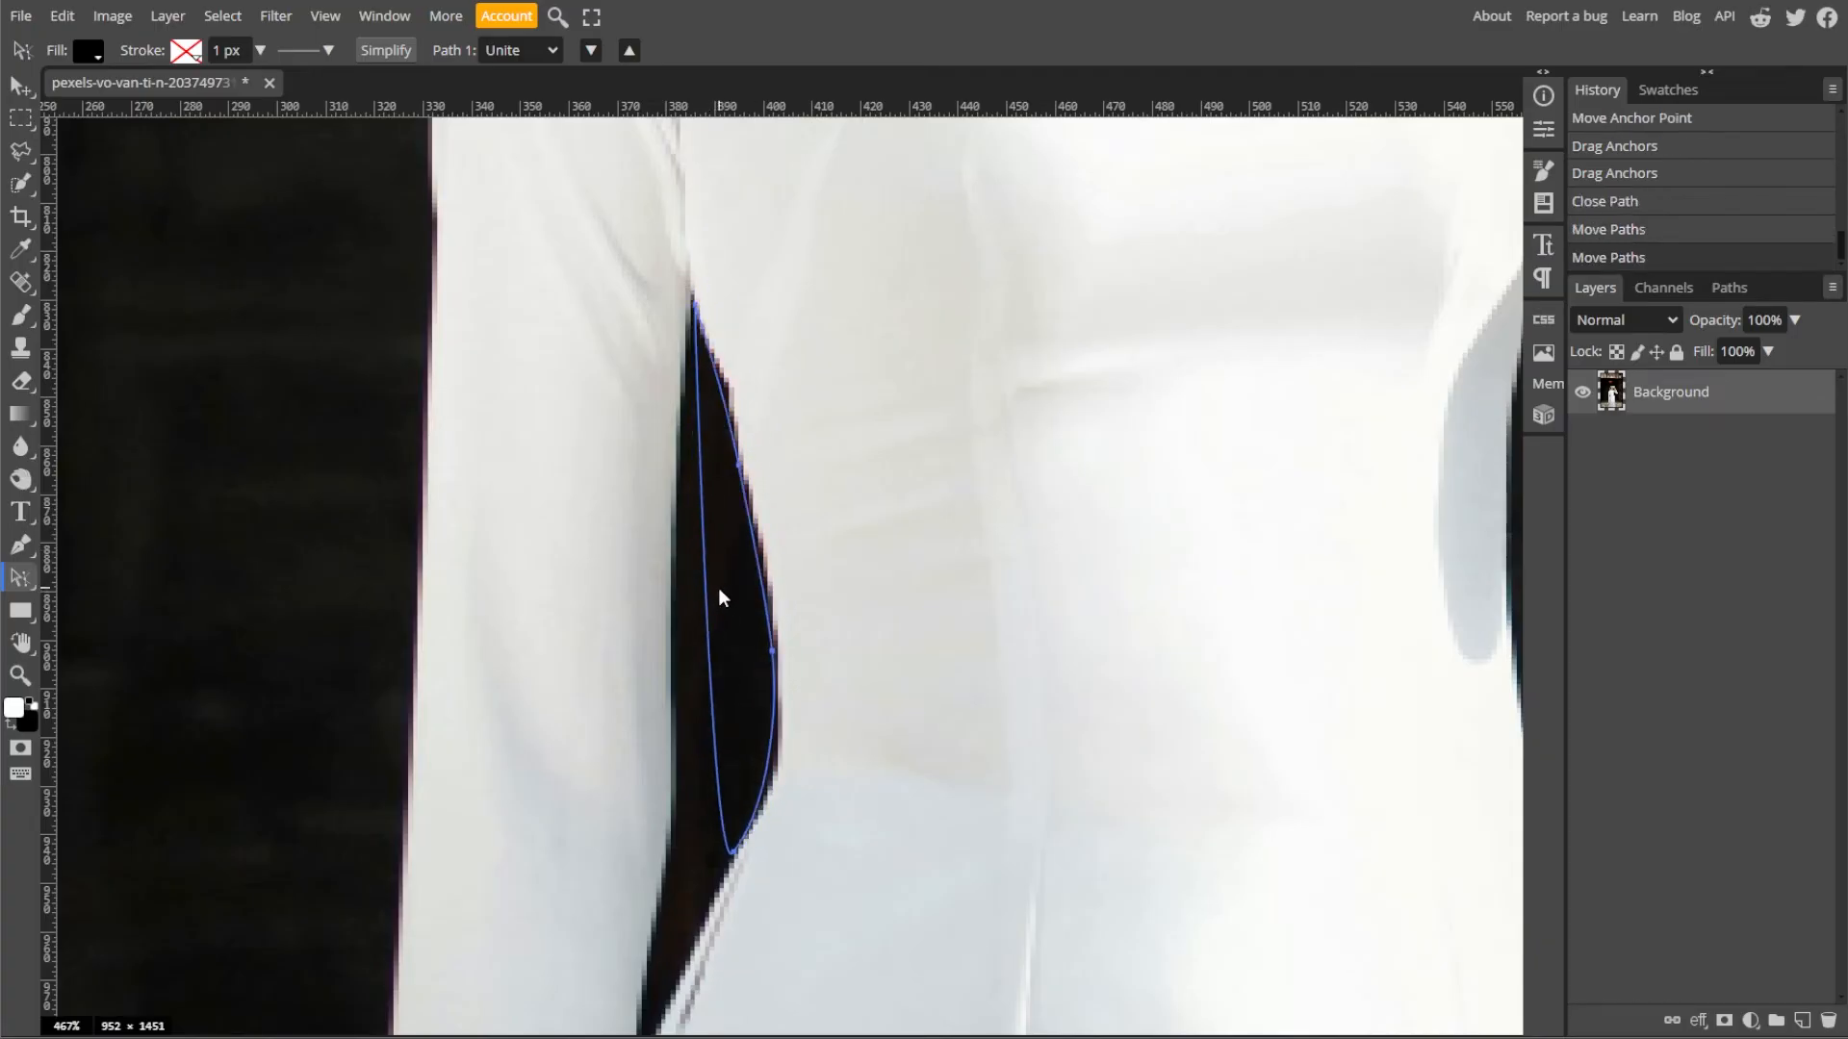
# - Reposition individual anchors of the closed path along the waist edge using the Direct Select tool
pyautogui.click(27, 580)
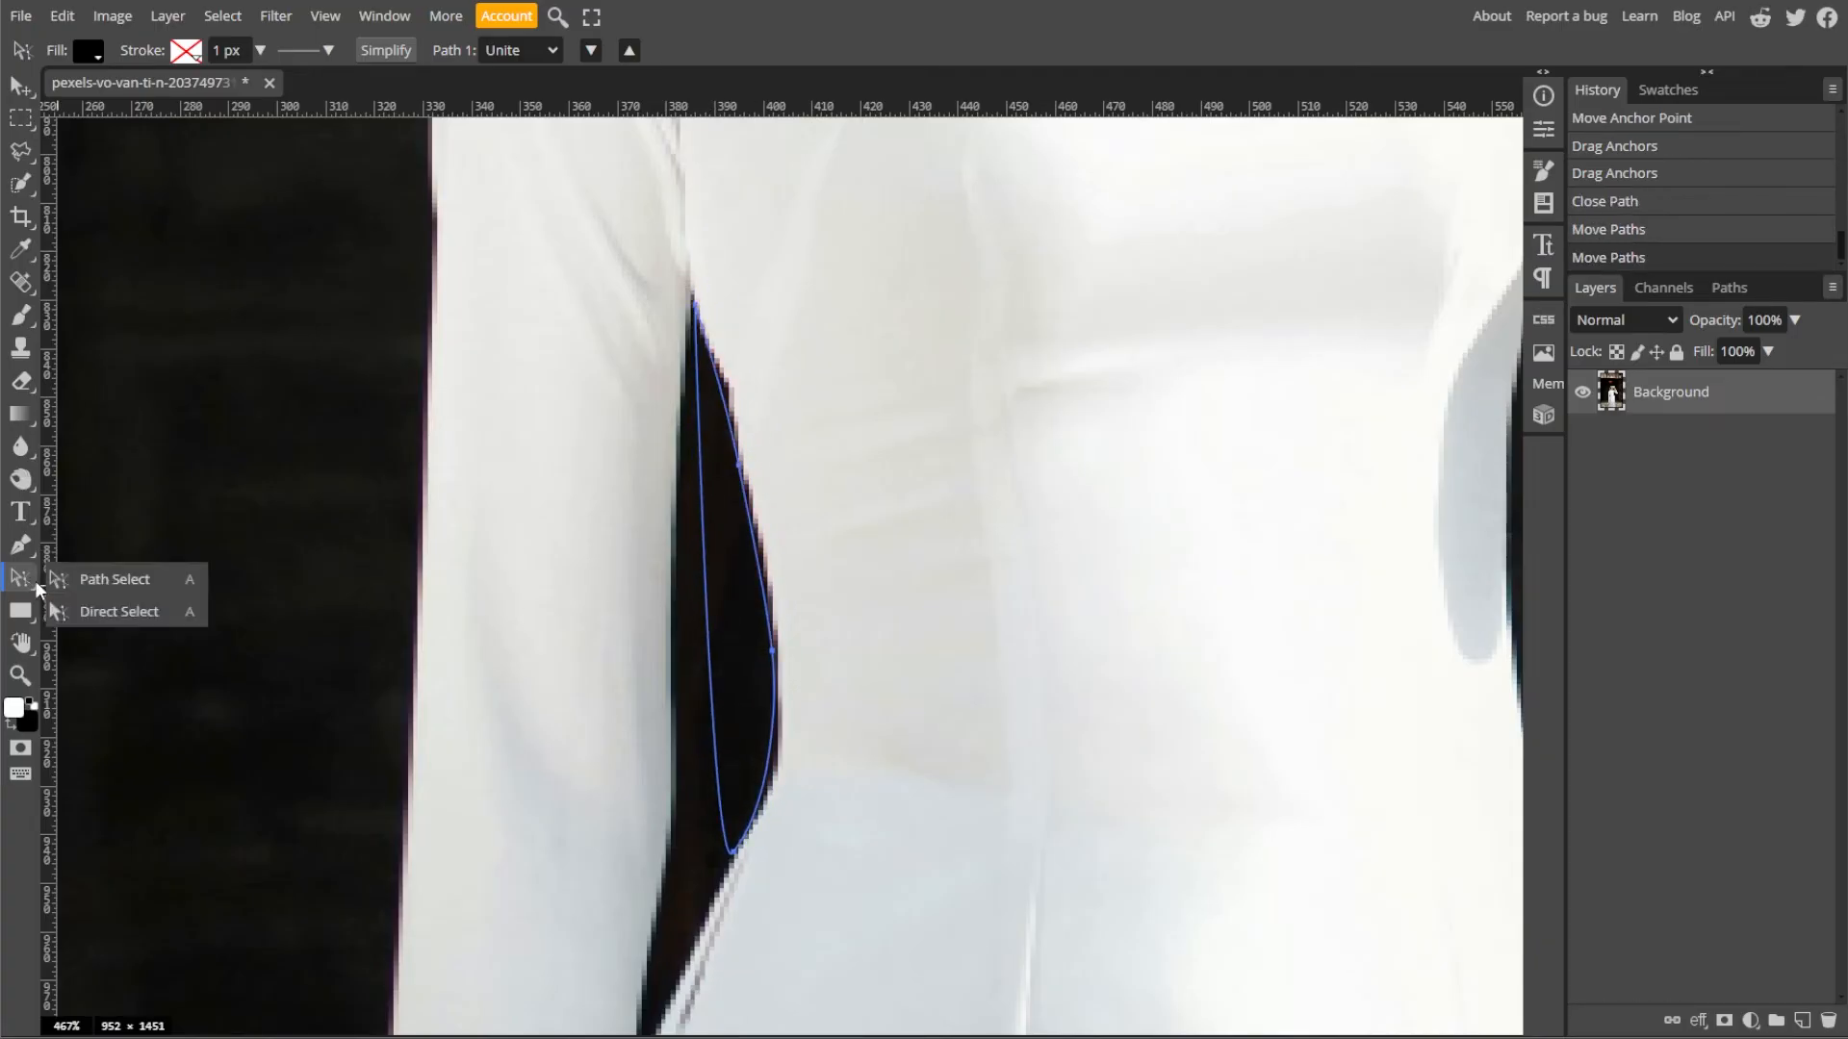
pyautogui.click(91, 613)
pyautogui.moveTo(741, 466); pyautogui.dragTo(770, 467)
pyautogui.moveTo(772, 653); pyautogui.dragTo(796, 658)
pyautogui.moveTo(791, 475); pyautogui.dragTo(742, 497)
pyautogui.moveTo(747, 671); pyautogui.dragTo(778, 674)
pyautogui.moveTo(731, 855); pyautogui.dragTo(726, 885)
# - Delete and add anchor points on the waist side of the closed path with the Pen tool
pyautogui.press('p')
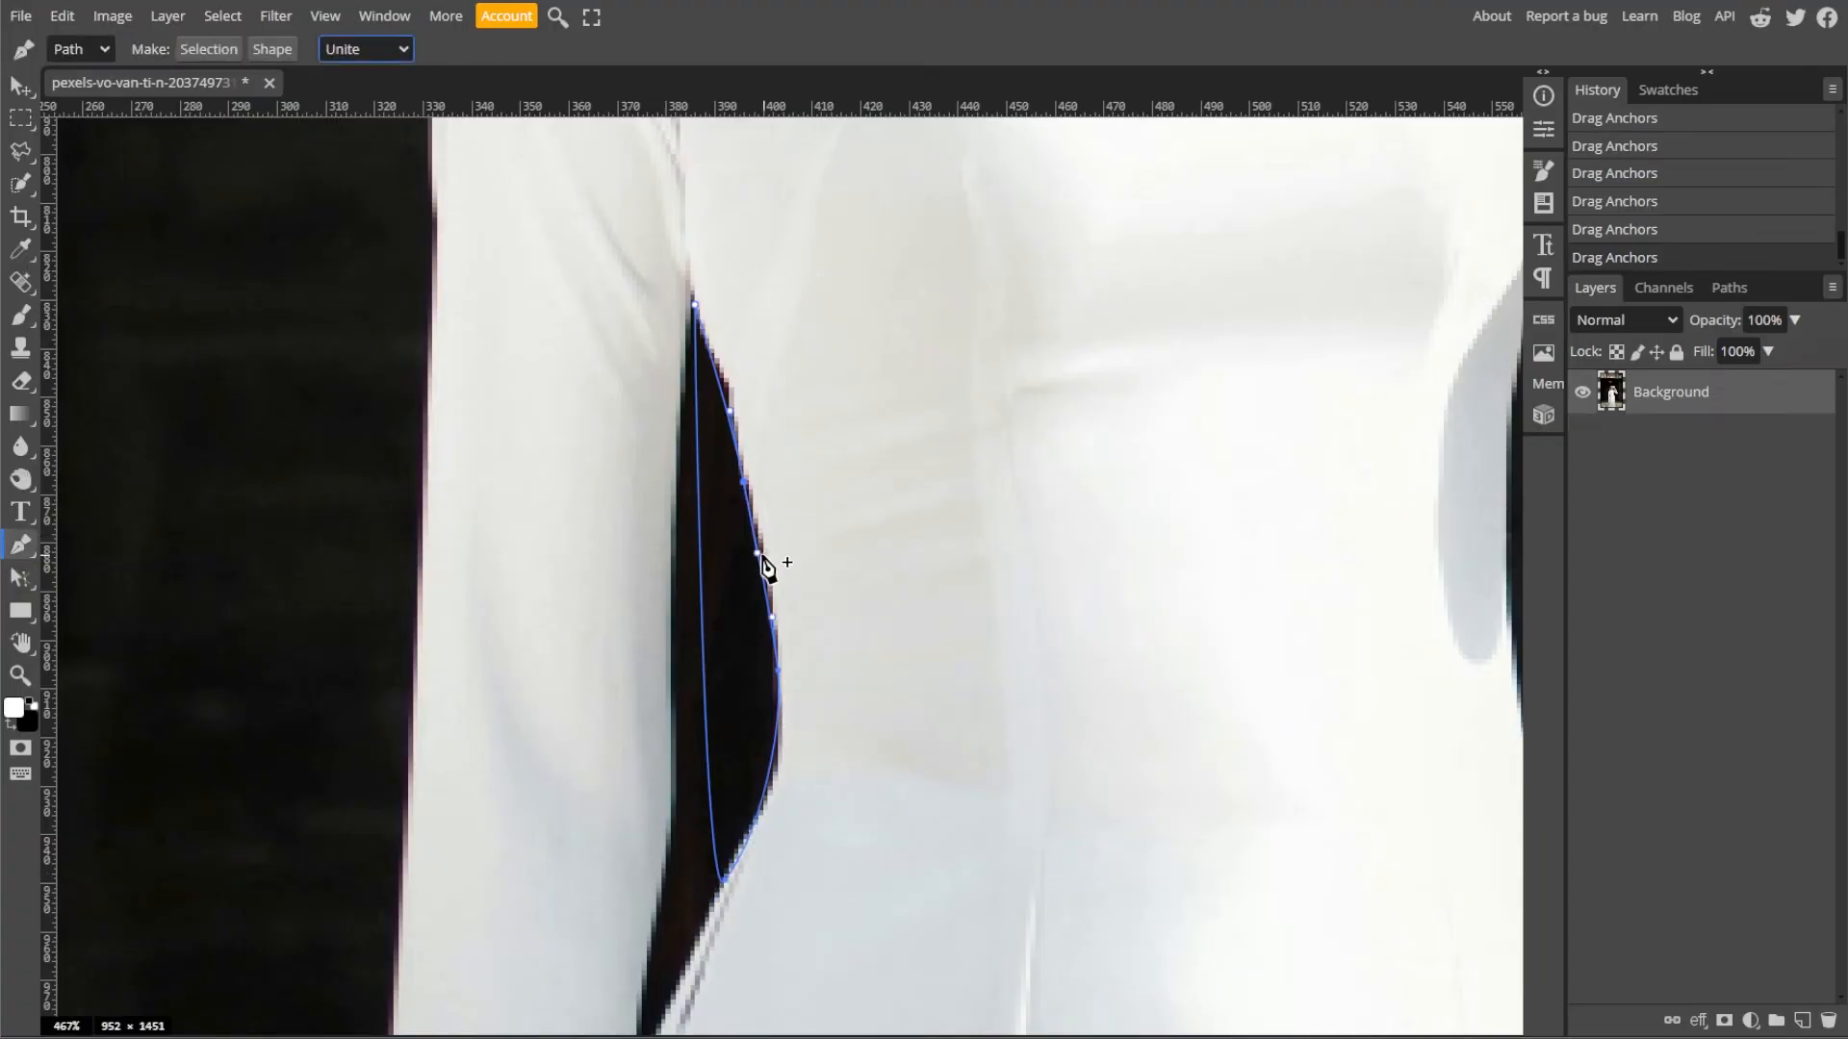
pyautogui.click(744, 481)
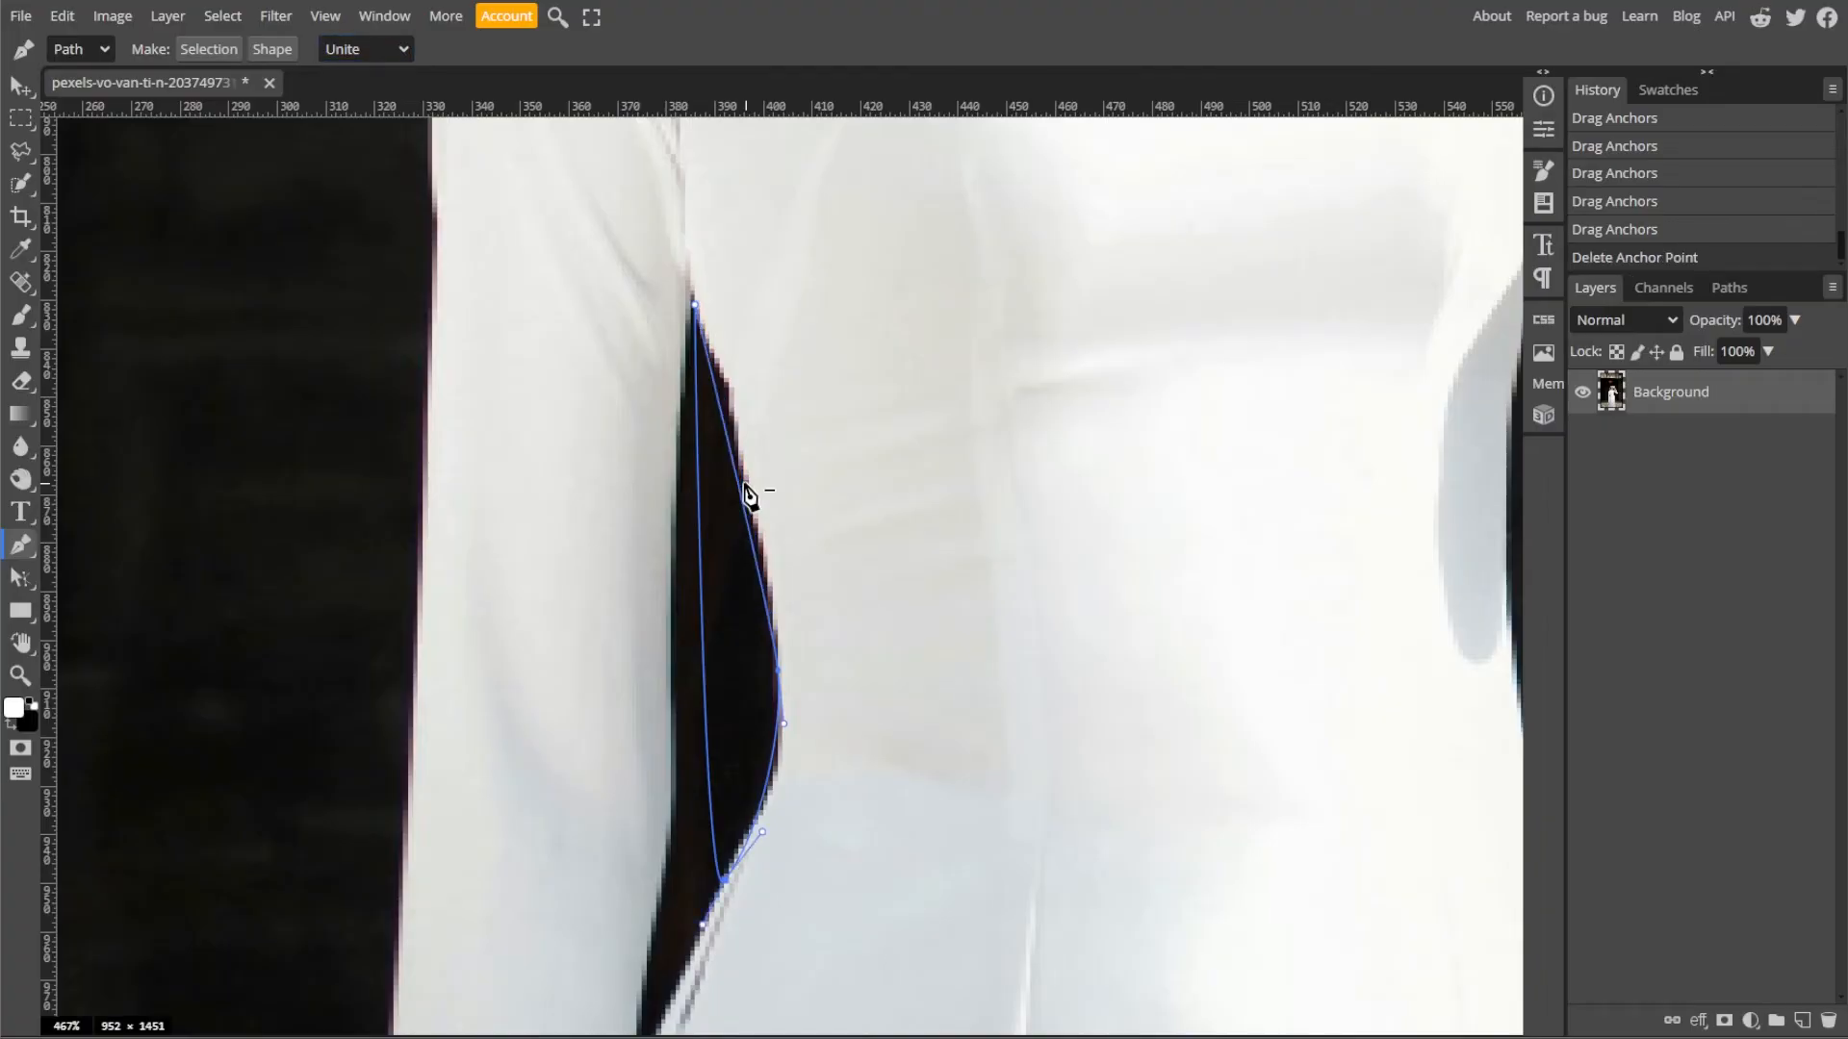
pyautogui.click(751, 528)
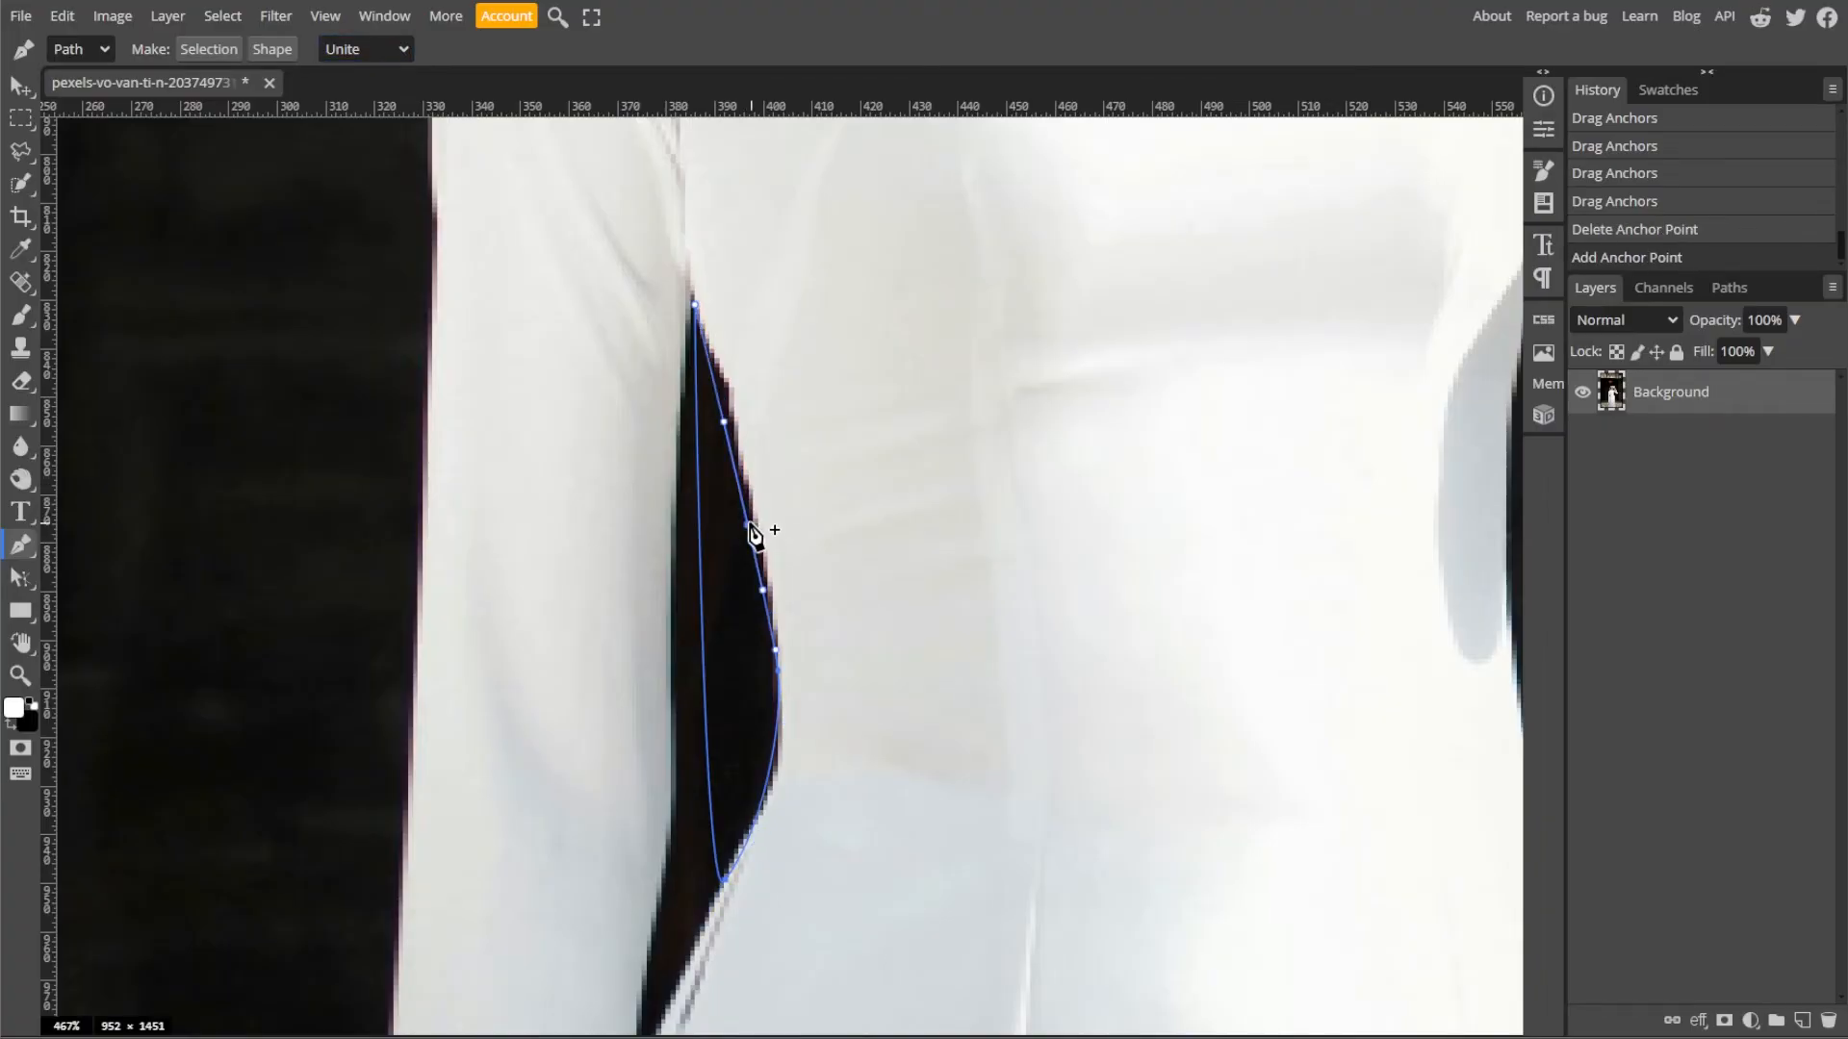
pyautogui.click(748, 525)
pyautogui.click(741, 503)
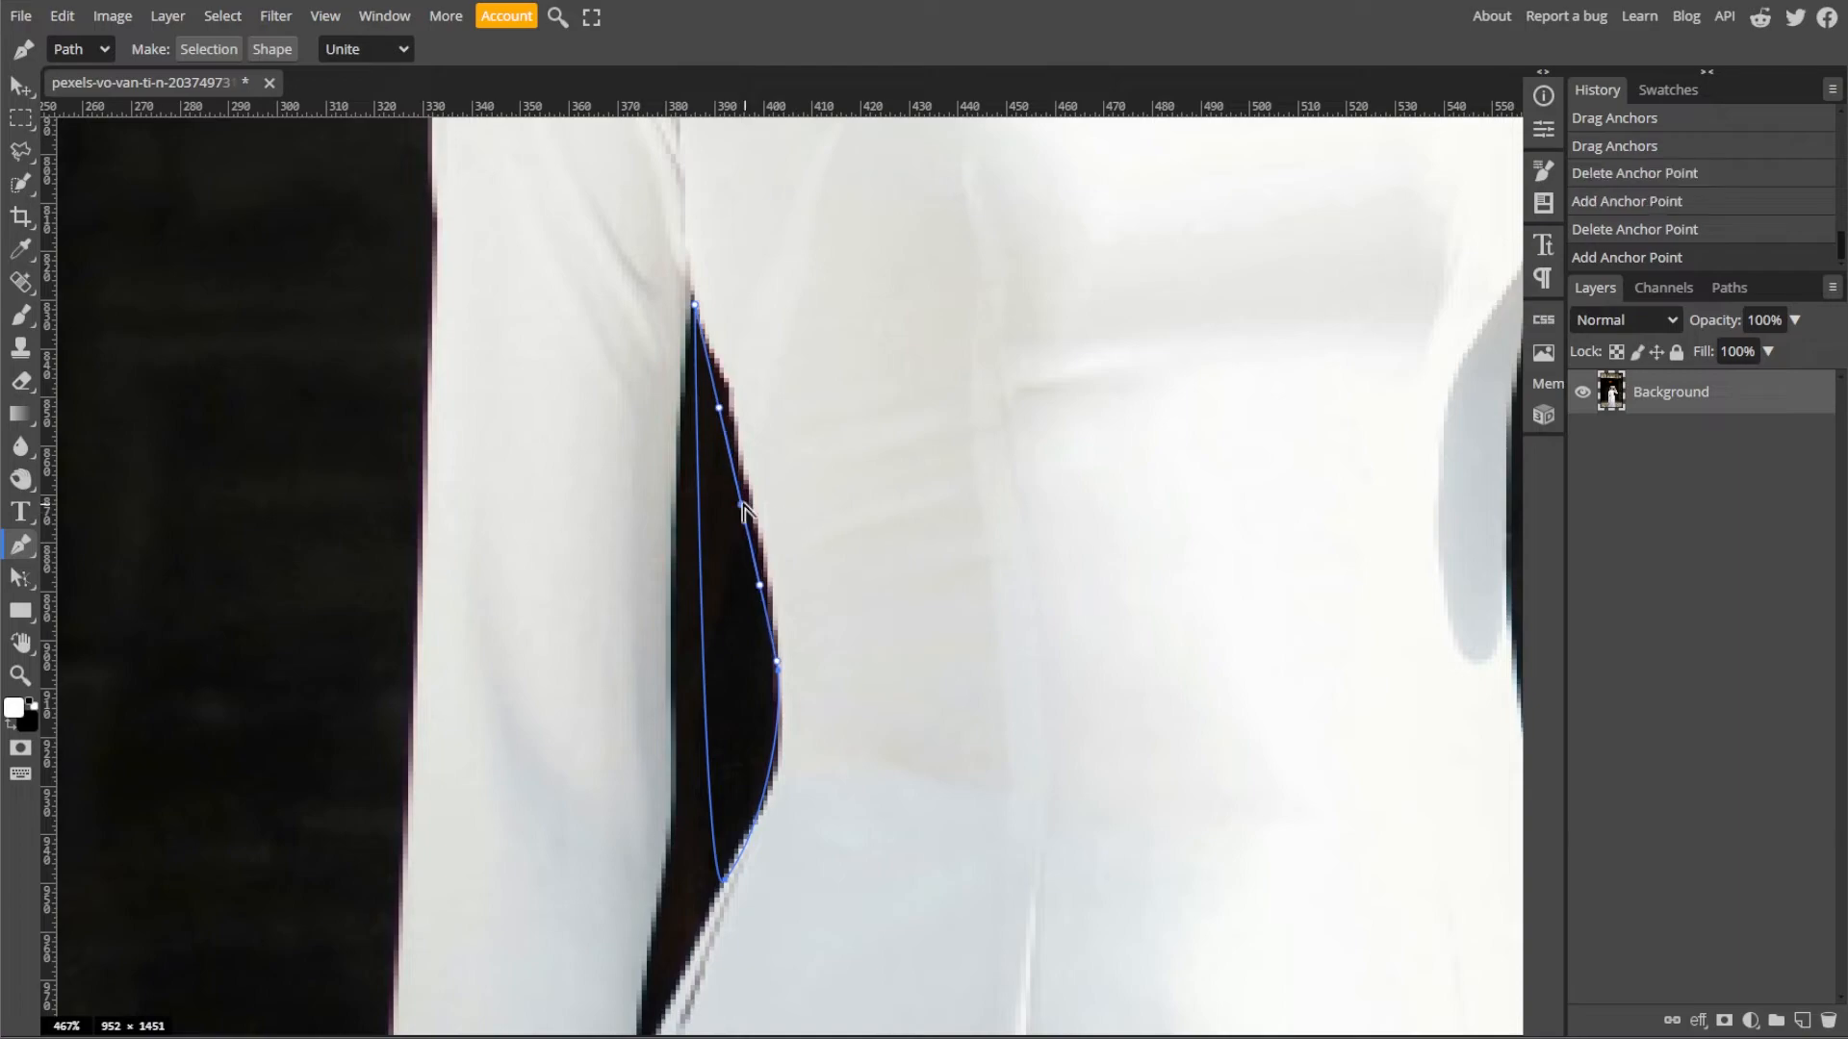
# - Reshape the curve at the added waist anchor by adjusting its handles, and remove the practice path
pyautogui.moveTo(747, 506); pyautogui.dragTo(725, 560)
pyautogui.press('v')
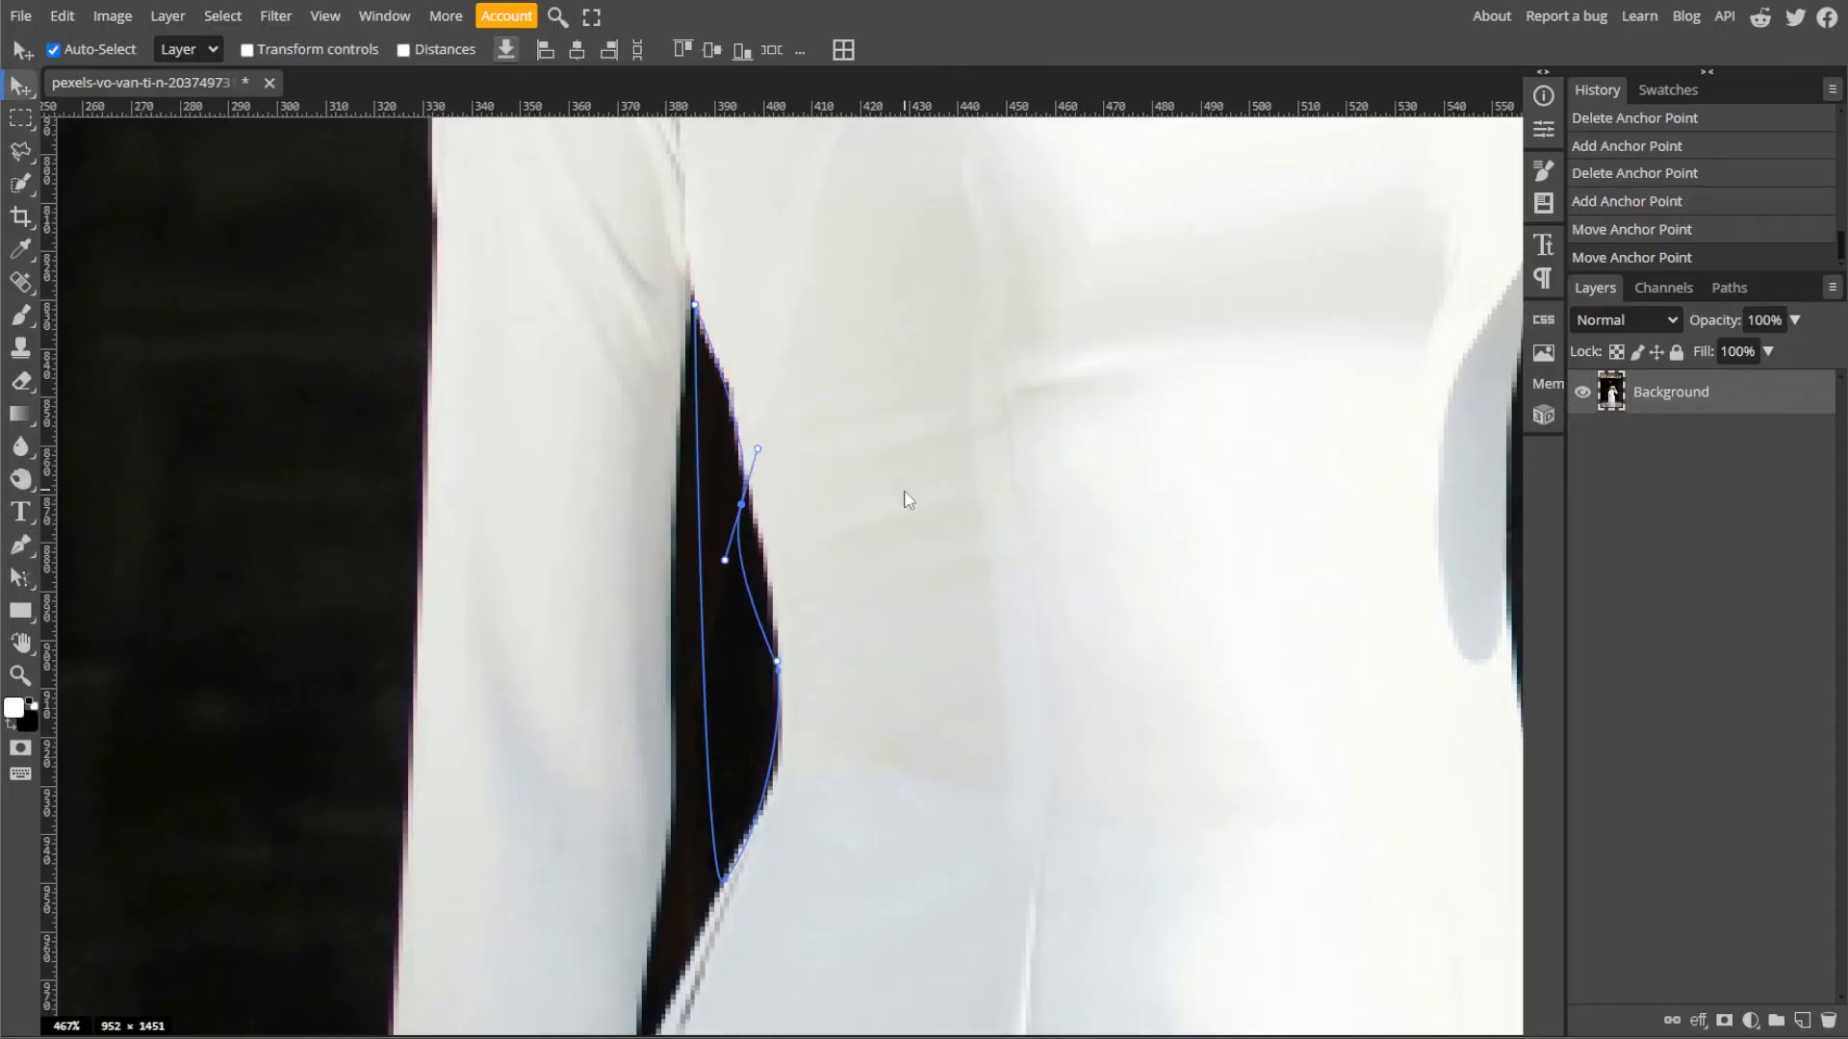
pyautogui.press('p')
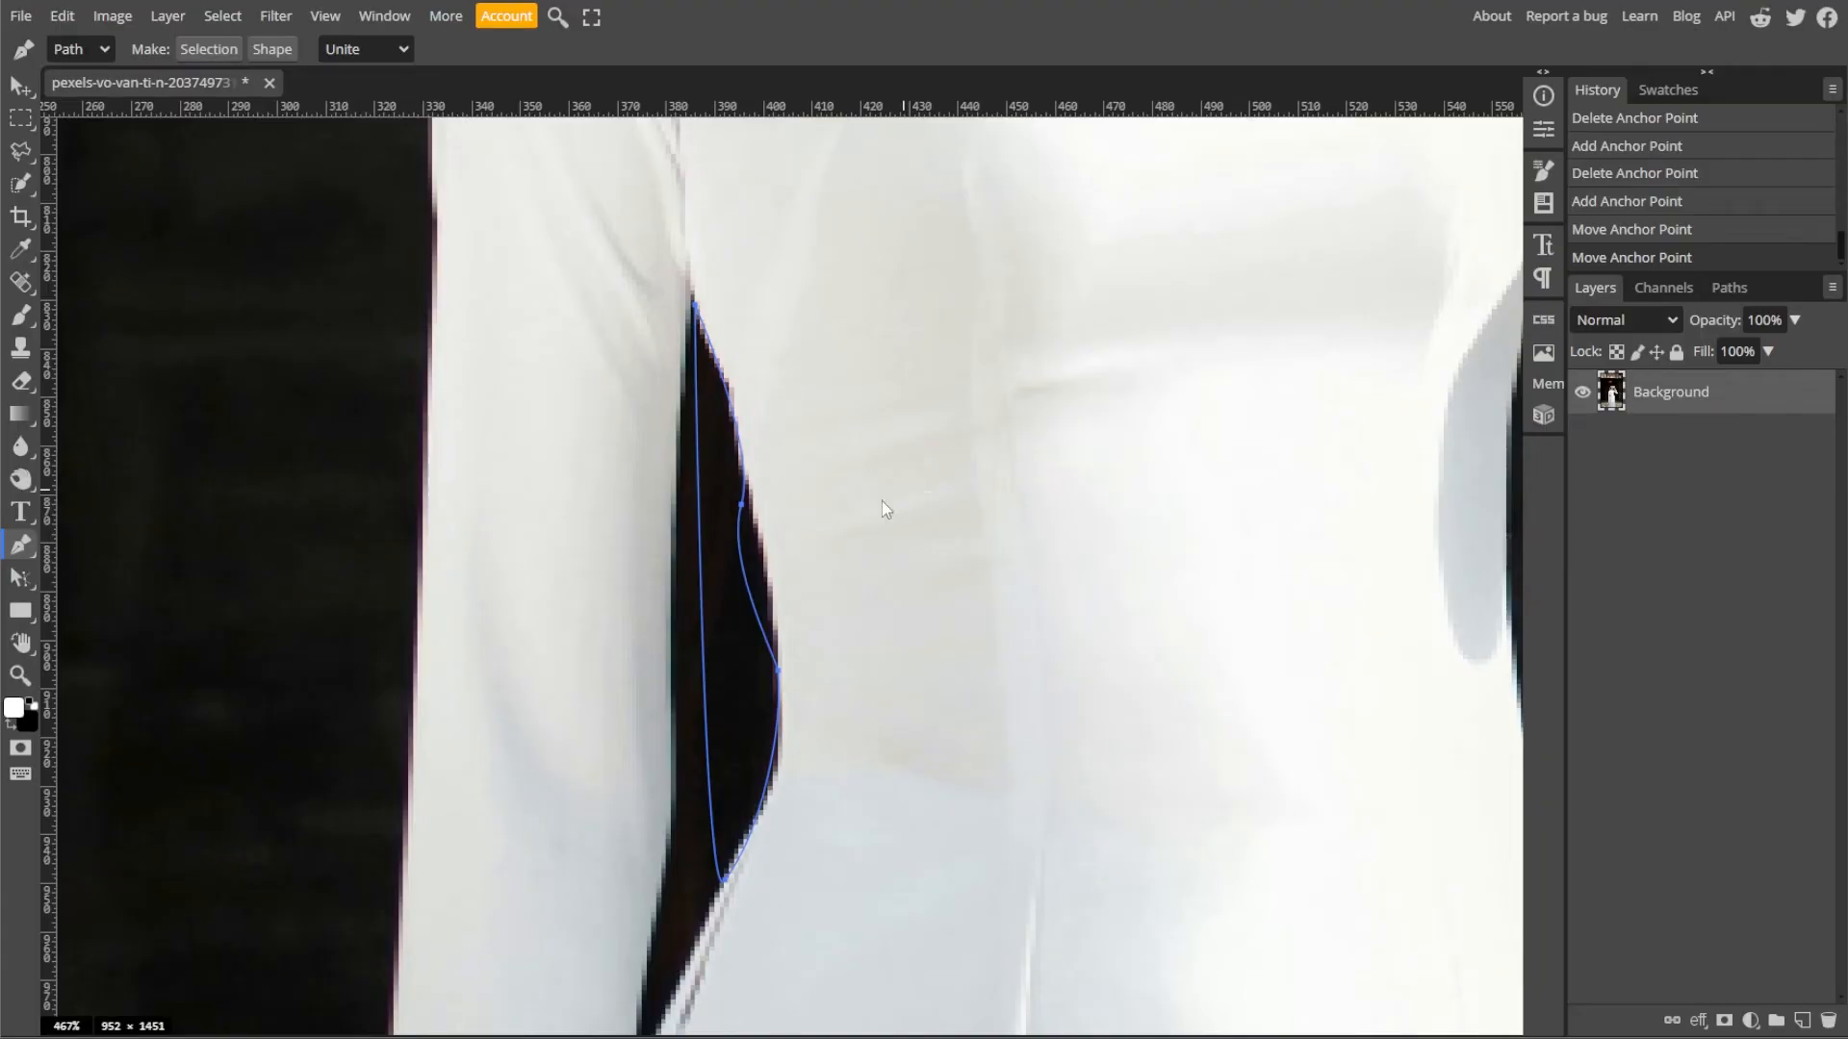
pyautogui.moveTo(746, 510); pyautogui.dragTo(771, 413)
pyautogui.hotkey('ctrl', 'z')
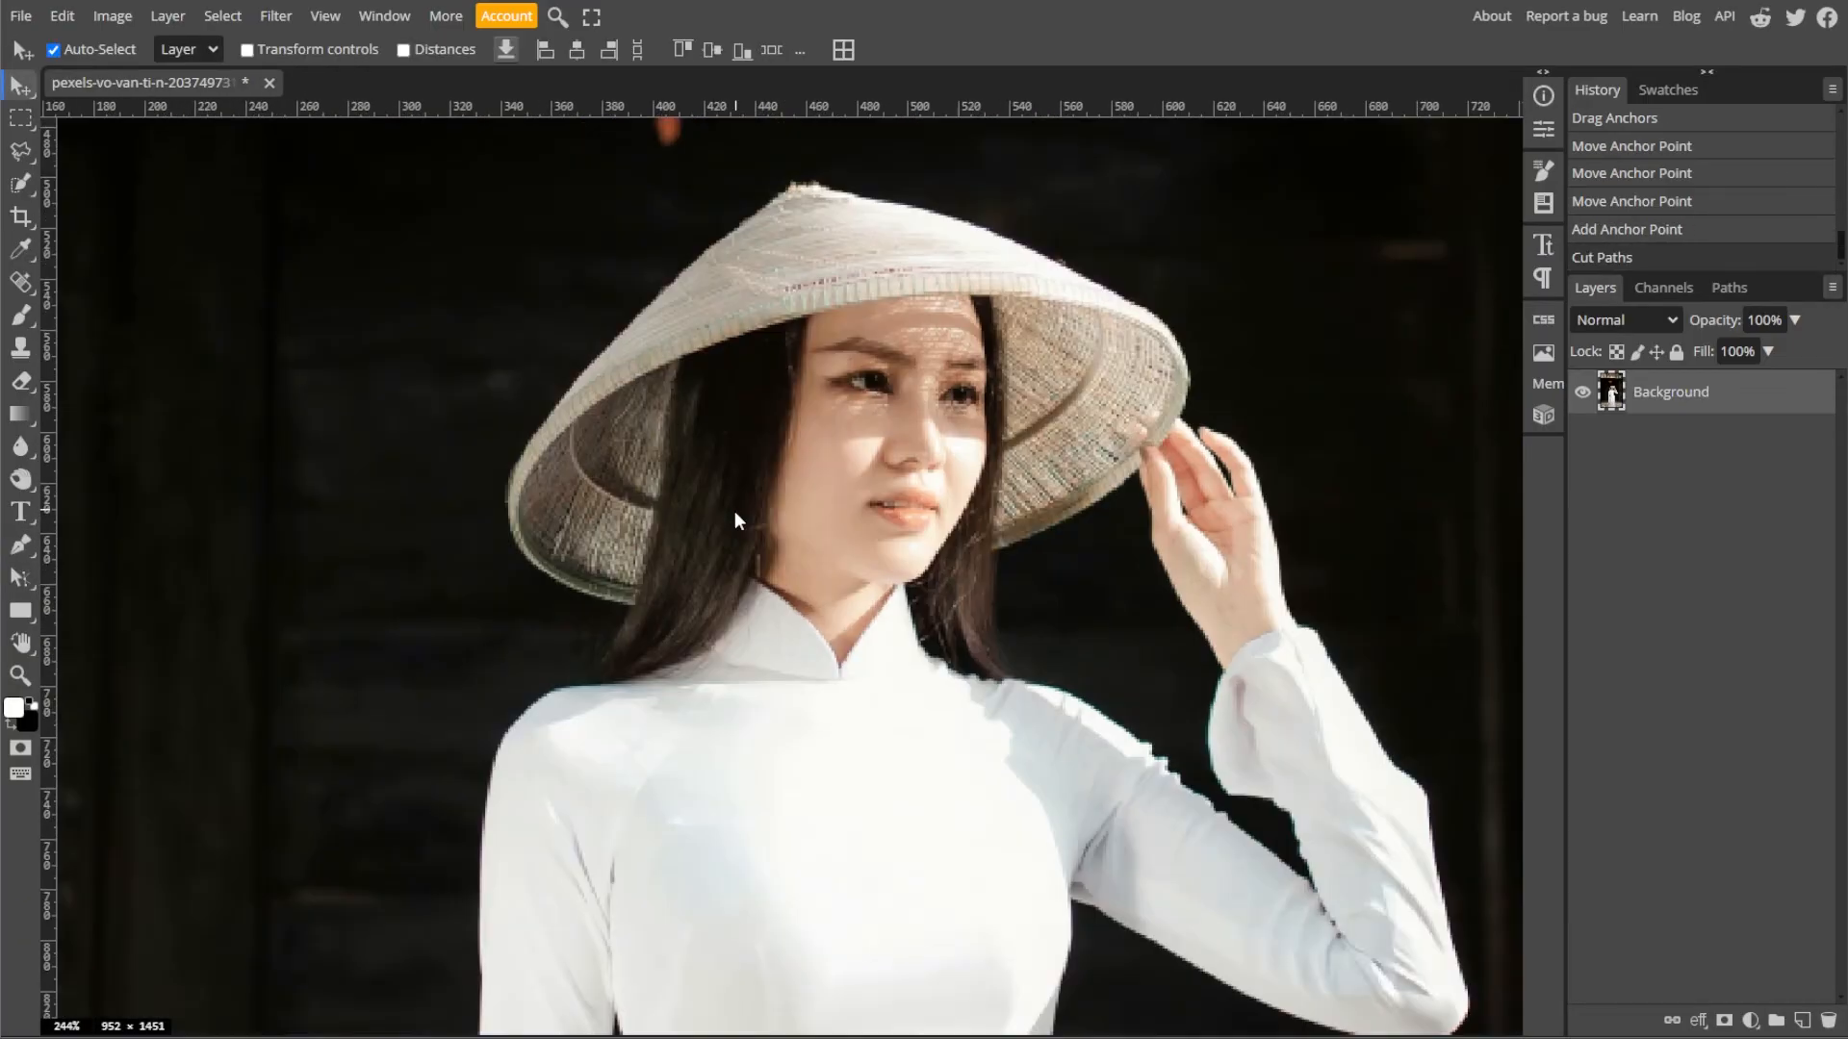
# - Start a Pen path at the hat's tip and trace its outer edge around the brim to the hair
pyautogui.press('p')
pyautogui.click(795, 185)
pyautogui.moveTo(633, 321)
pyautogui.mouseDown()
pyautogui.moveTo(582, 367)
pyautogui.moveTo(607, 344)
pyautogui.mouseUp()
pyautogui.hotkey('ctrl', 'z')
pyautogui.moveTo(521, 459); pyautogui.dragTo(511, 479)
pyautogui.moveTo(521, 548); pyautogui.dragTo(534, 564)
pyautogui.moveTo(638, 608)
pyautogui.mouseDown()
pyautogui.moveTo(662, 612)
pyautogui.moveTo(562, 595)
pyautogui.moveTo(638, 613)
pyautogui.mouseUp()
pyautogui.moveTo(549, 691); pyautogui.dragTo(626, 642)
# - Refine the path where the brim meets the hair and trace the hair's outer edge toward the shoulder
pyautogui.scroll(6, 636, 619)
pyautogui.moveTo(654, 555); pyautogui.dragTo(622, 540)
pyautogui.moveTo(623, 141); pyautogui.dragTo(273, 481)
pyautogui.moveTo(651, 544); pyautogui.dragTo(623, 541)
pyautogui.moveTo(899, 609); pyautogui.dragTo(482, 607)
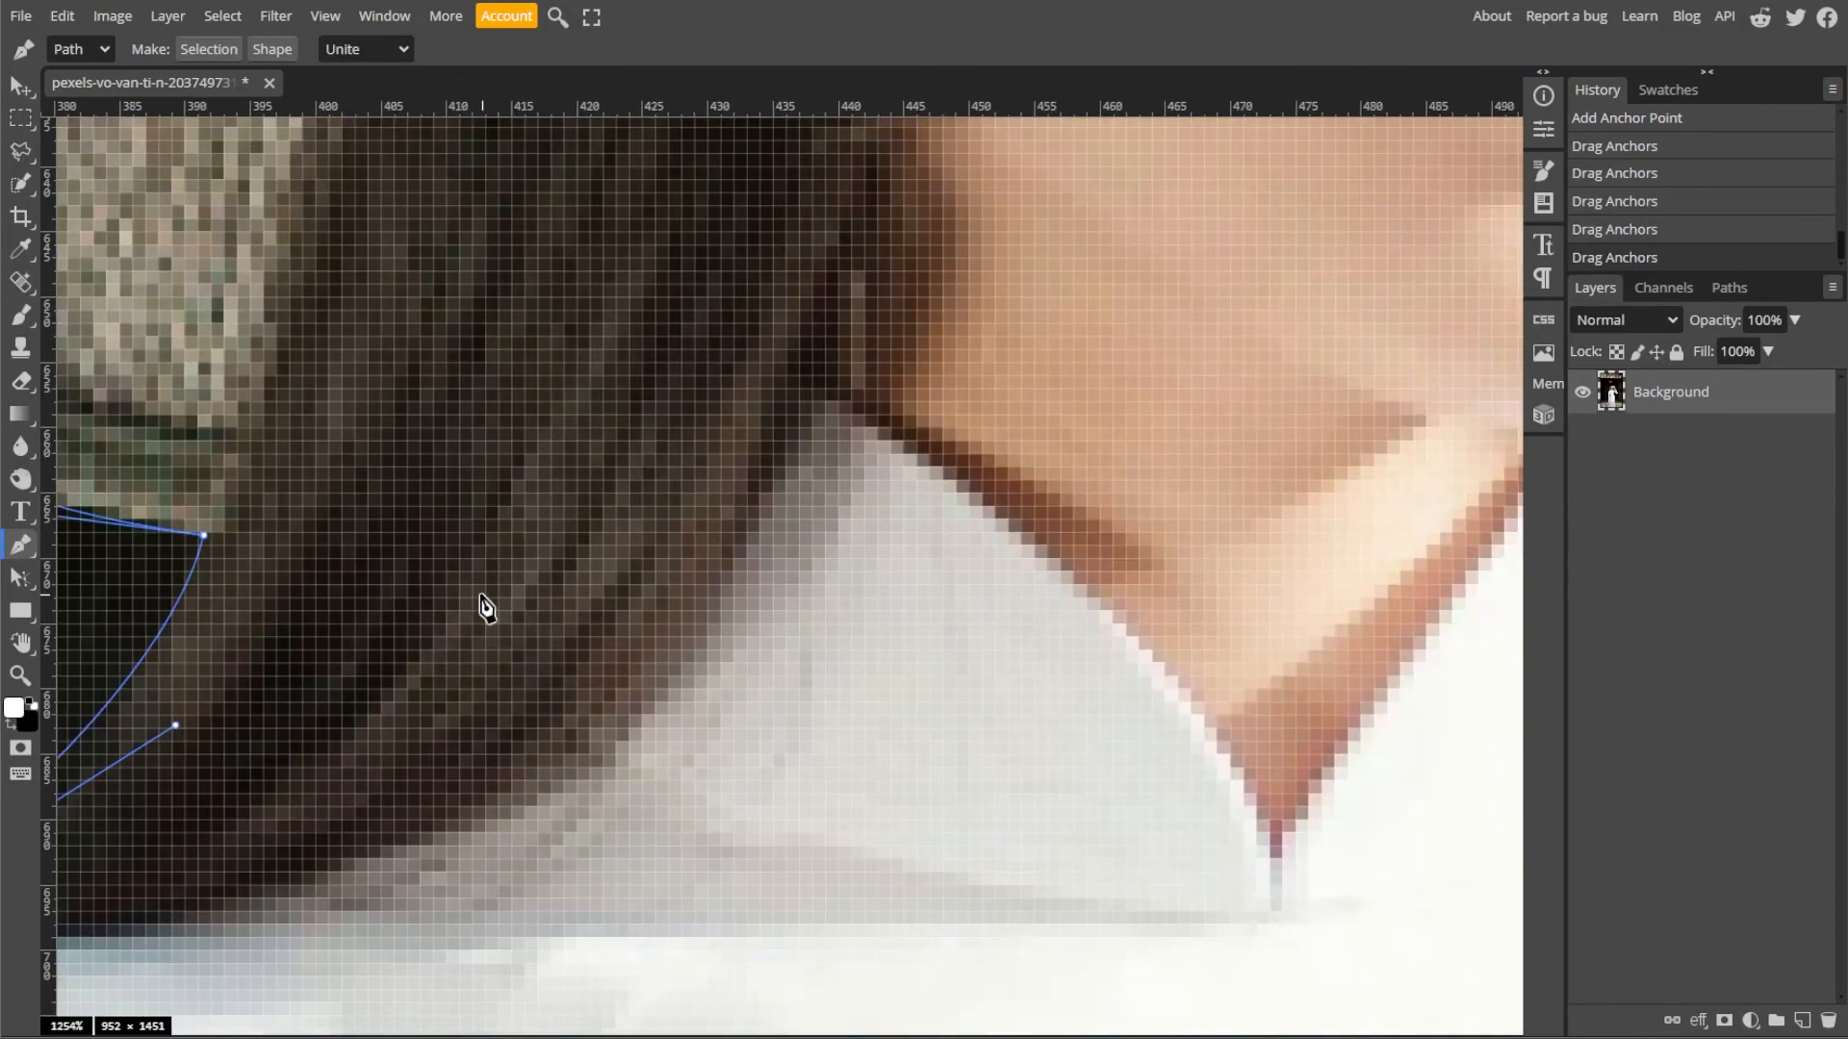
pyautogui.scroll(-4, 482, 606)
pyautogui.click(541, 616)
pyautogui.moveTo(425, 757)
pyautogui.mouseDown()
pyautogui.moveTo(409, 817)
pyautogui.moveTo(427, 753)
pyautogui.mouseUp()
# - Continue the path over the shoulder and down the outer edge of the lowered sleeve
pyautogui.scroll(-5, 409, 731)
pyautogui.moveTo(394, 512); pyautogui.dragTo(349, 765)
pyautogui.scroll(-9, 387, 713)
pyautogui.scroll(-5, 350, 701)
pyautogui.moveTo(325, 703); pyautogui.dragTo(324, 744)
pyautogui.moveTo(325, 661); pyautogui.dragTo(326, 594)
# - Trace the lower sleeve and its cuff, removing the outgoing handle where the cuff meets the hand
pyautogui.scroll(-4, 325, 590)
pyautogui.click(323, 567)
pyautogui.moveTo(261, 727); pyautogui.dragTo(254, 767)
pyautogui.moveTo(269, 687); pyautogui.dragTo(596, 503)
pyautogui.scroll(4, 273, 664)
pyautogui.moveTo(740, 696); pyautogui.dragTo(798, 704)
pyautogui.moveTo(682, 689); pyautogui.dragTo(546, 673)
pyautogui.keyDown('alt'); pyautogui.click(741, 696); pyautogui.keyUp('alt')
# - Trace the outer contour of the lowered hand and its fingers with curved segments
pyautogui.scroll(-3, 639, 722)
pyautogui.scroll(-5, 404, 664)
pyautogui.moveTo(498, 542); pyautogui.dragTo(481, 582)
pyautogui.moveTo(517, 501); pyautogui.dragTo(570, 385)
pyautogui.moveTo(436, 707); pyautogui.dragTo(425, 741)
pyautogui.moveTo(448, 675); pyautogui.dragTo(456, 655)
pyautogui.scroll(-6, 385, 707)
# - Continue the path from the hand down the outer edge of the dress's train
pyautogui.moveTo(297, 559); pyautogui.dragTo(281, 605)
pyautogui.scroll(-3, 346, 707)
pyautogui.moveTo(347, 708); pyautogui.dragTo(661, 539)
pyautogui.moveTo(574, 585); pyautogui.dragTo(556, 633)
pyautogui.moveTo(484, 786)
pyautogui.mouseDown()
pyautogui.moveTo(473, 808)
pyautogui.moveTo(484, 789)
pyautogui.mouseUp()
pyautogui.keyDown('alt'); pyautogui.click(485, 786); pyautogui.keyUp('alt')
# - Run the path across the bottom of the dress and start up the skirt's opposite side
pyautogui.scroll(-3, 484, 787)
pyautogui.click(1315, 762)
pyautogui.scroll(4, 1314, 751)
pyautogui.click(1239, 495)
pyautogui.scroll(-5, 1240, 500)
pyautogui.keyDown('alt'); pyautogui.click(1227, 447); pyautogui.keyUp('alt')
# - Trace the outer skirt edge upward toward the hip with curved segments
pyautogui.scroll(12, 1227, 448)
pyautogui.moveTo(1235, 578); pyautogui.dragTo(1208, 545)
pyautogui.moveTo(1196, 511); pyautogui.dragTo(1187, 462)
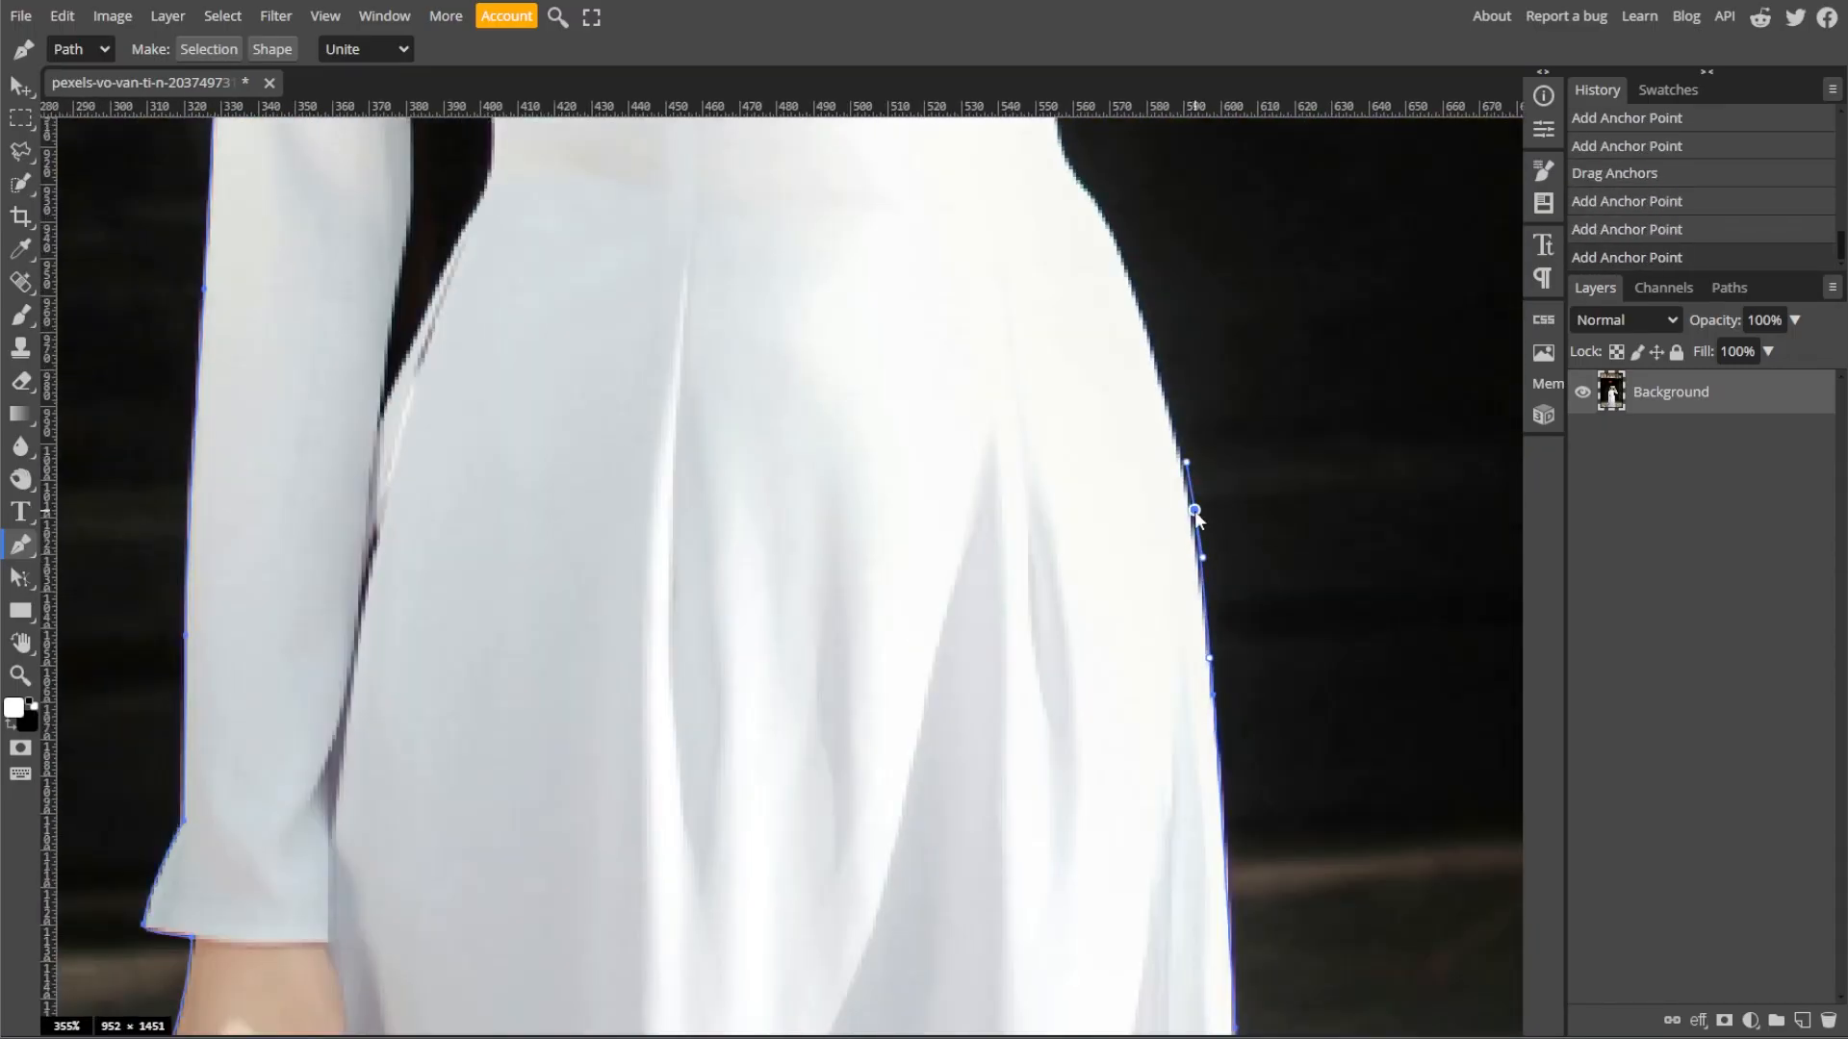
pyautogui.scroll(3, 1191, 510)
pyautogui.moveTo(1118, 561); pyautogui.dragTo(1106, 535)
# - Curve the path around the hip into the waist and adjust the waist anchor's handles
pyautogui.scroll(3, 1101, 449)
pyautogui.moveTo(1058, 432); pyautogui.dragTo(1118, 466)
pyautogui.moveTo(1205, 591); pyautogui.dragTo(1194, 567)
pyautogui.keyDown('ctrl'); pyautogui.click(1111, 401); pyautogui.keyUp('ctrl')
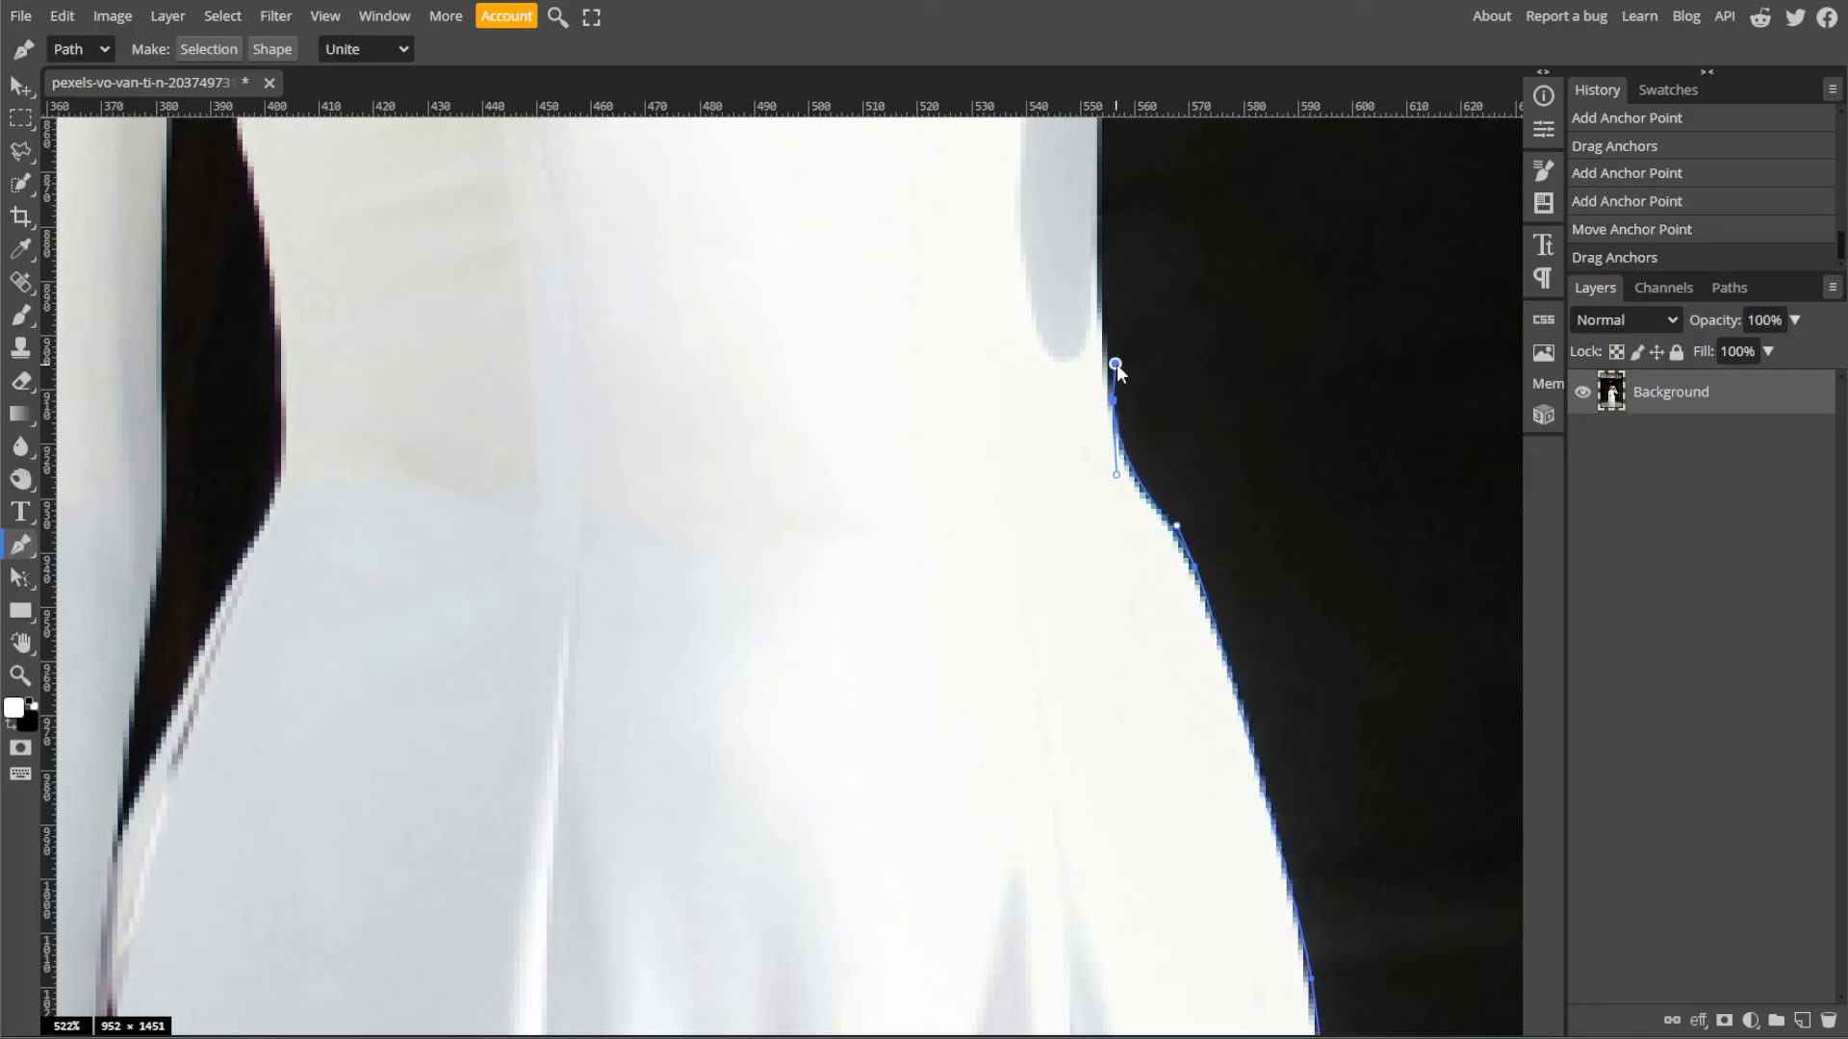
pyautogui.moveTo(1116, 364); pyautogui.dragTo(1105, 347)
# - Trace the side of the torso from the waist up to the underarm of the raised arm
pyautogui.scroll(3, 1106, 357)
pyautogui.moveTo(1097, 459); pyautogui.dragTo(1091, 608)
pyautogui.scroll(3, 1094, 605)
pyautogui.moveTo(1143, 479); pyautogui.dragTo(1124, 544)
pyautogui.moveTo(1162, 328); pyautogui.dragTo(1163, 335)
pyautogui.moveTo(1165, 351); pyautogui.dragTo(1161, 423)
pyautogui.click(1166, 402)
pyautogui.hotkey('ctrl', 'z')
pyautogui.moveTo(1152, 302); pyautogui.dragTo(1157, 331)
# - Trace the underside of the raised arm's sleeve from the underarm to the elbow
pyautogui.moveTo(1213, 385); pyautogui.dragTo(823, 327)
pyautogui.moveTo(913, 340); pyautogui.dragTo(967, 376)
pyautogui.moveTo(858, 303); pyautogui.dragTo(795, 262)
pyautogui.moveTo(1286, 529); pyautogui.dragTo(814, 614)
pyautogui.moveTo(663, 553); pyautogui.dragTo(709, 577)
pyautogui.moveTo(922, 650); pyautogui.dragTo(973, 652)
pyautogui.moveTo(1114, 639); pyautogui.dragTo(1130, 619)
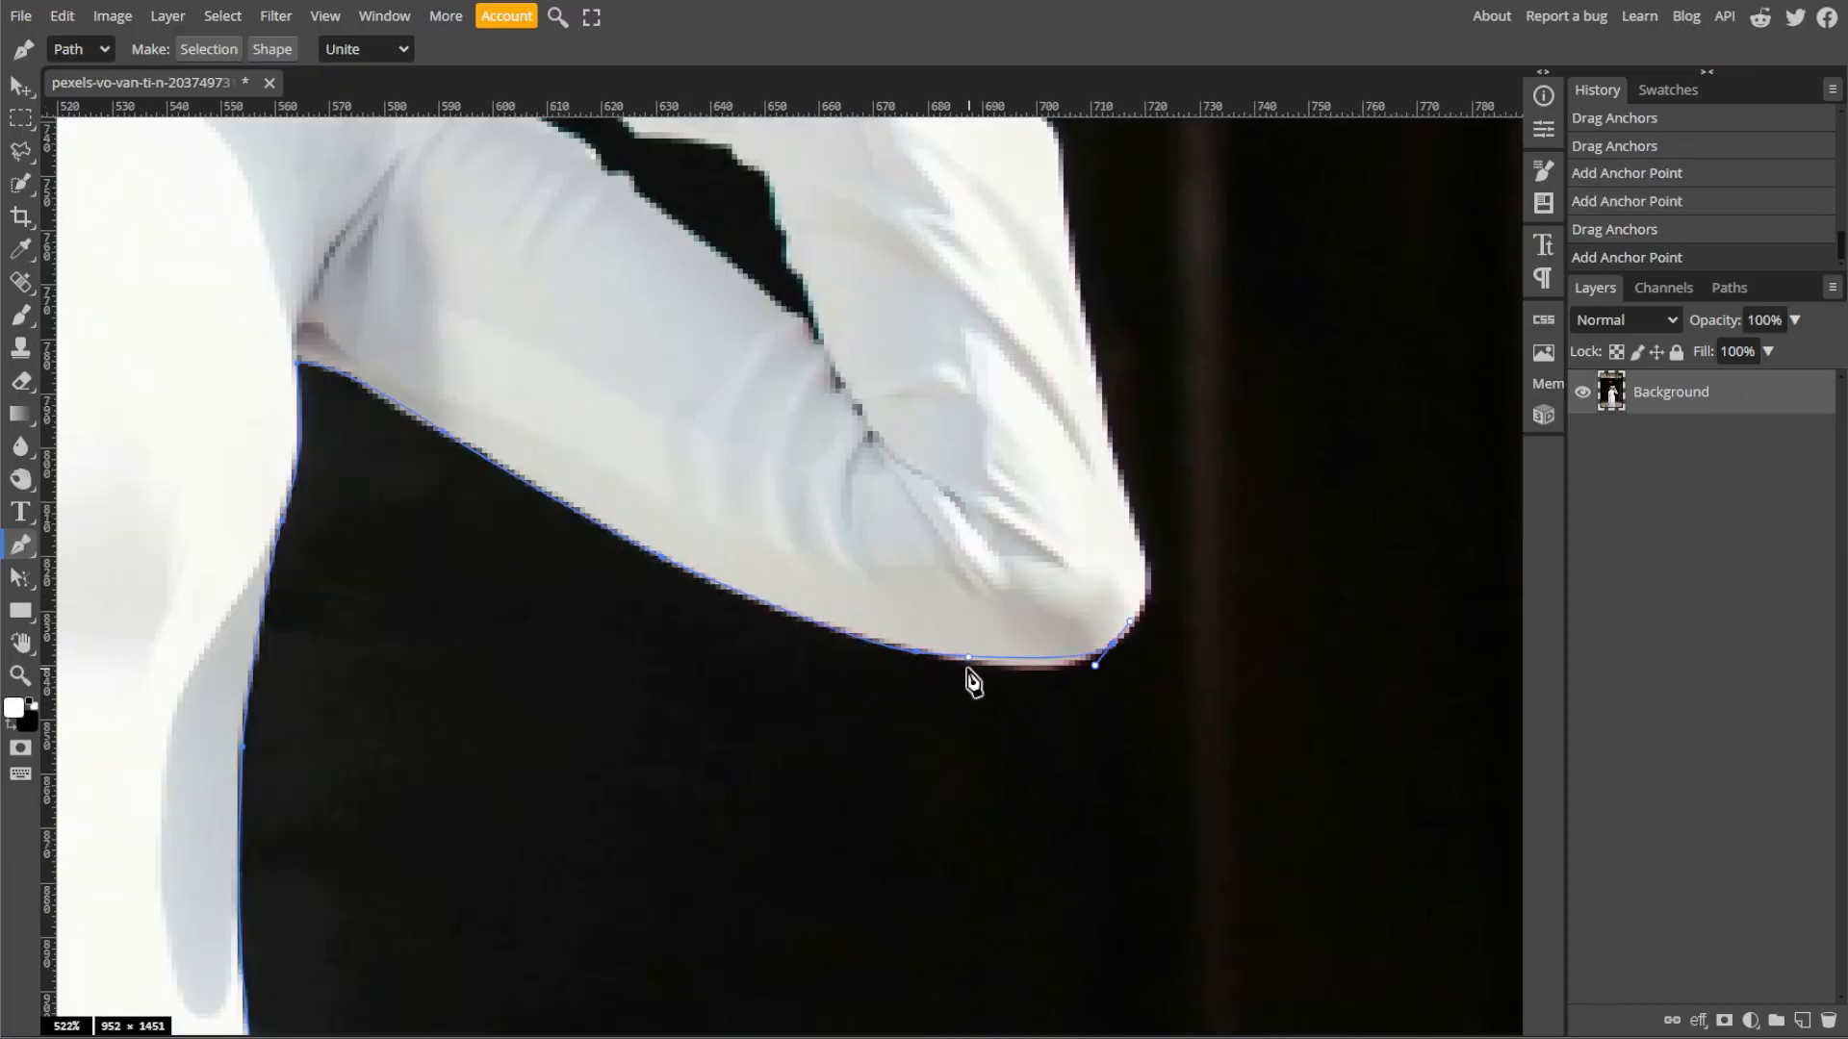
# - Refine the curve around the raised arm's elbow and turn the path up toward the forearm
pyautogui.scroll(4, 967, 666)
pyautogui.moveTo(837, 626); pyautogui.dragTo(808, 624)
pyautogui.moveTo(920, 635); pyautogui.dragTo(1052, 685)
pyautogui.moveTo(807, 625); pyautogui.dragTo(802, 617)
pyautogui.scroll(-4, 880, 627)
pyautogui.moveTo(1142, 442); pyautogui.dragTo(1129, 406)
# - Trace the outer edge of the raised arm's sleeve from the elbow up to the bend in the forearm
pyautogui.moveTo(1156, 477); pyautogui.dragTo(1189, 567)
pyautogui.moveTo(1098, 271); pyautogui.dragTo(1088, 205)
pyautogui.scroll(5, 1105, 337)
pyautogui.moveTo(1079, 682); pyautogui.dragTo(1064, 632)
pyautogui.hotkey('ctrl', 'z')
pyautogui.moveTo(1044, 478); pyautogui.dragTo(1040, 450)
pyautogui.moveTo(985, 398); pyautogui.dragTo(943, 364)
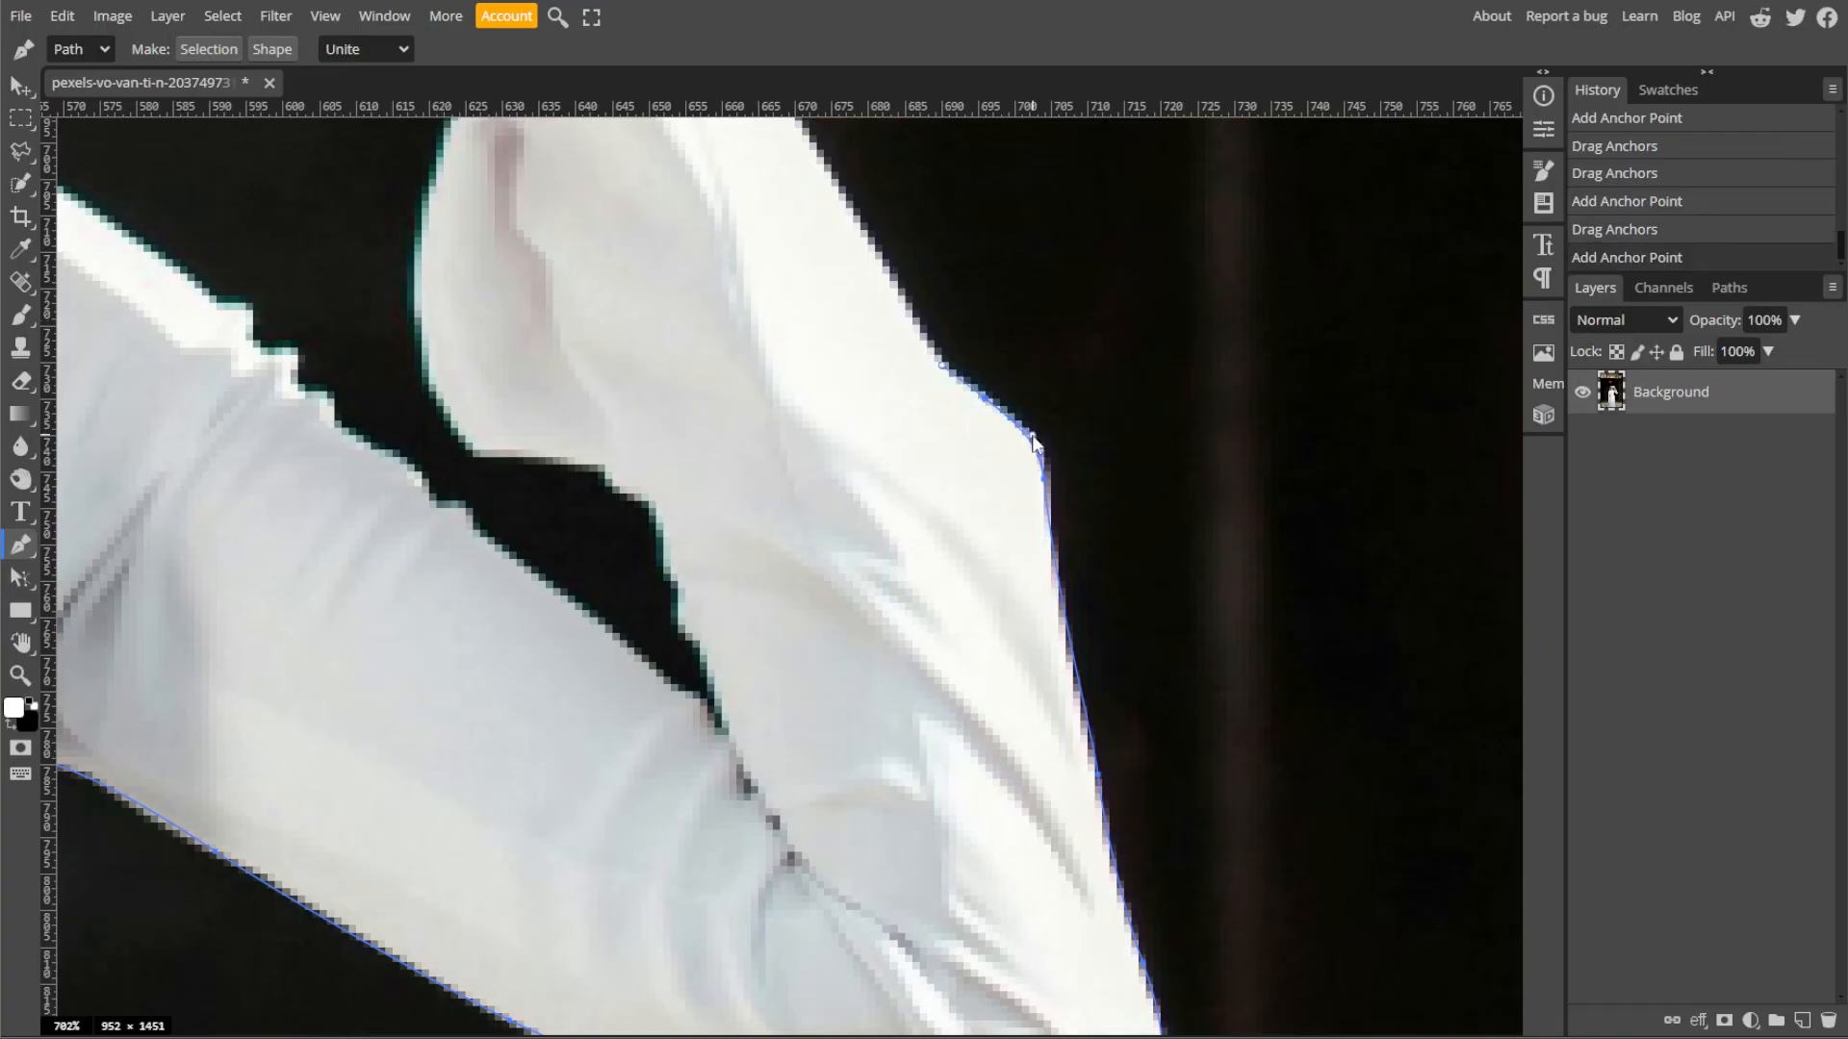
# - Continue the path along the upper forearm's outer edge past the cuff and up the raised hand
pyautogui.scroll(3, 1030, 433)
pyautogui.moveTo(861, 535); pyautogui.dragTo(840, 506)
pyautogui.moveTo(685, 281); pyautogui.dragTo(664, 269)
pyautogui.scroll(2, 687, 273)
pyautogui.moveTo(630, 376); pyautogui.dragTo(625, 352)
pyautogui.scroll(2, 625, 356)
pyautogui.moveTo(604, 418); pyautogui.dragTo(587, 360)
pyautogui.moveTo(546, 241); pyautogui.dragTo(522, 193)
# - Trace around the fingertips of the raised hand toward the hat, undoing the misplaced anchor
pyautogui.scroll(3, 522, 198)
pyautogui.moveTo(414, 438); pyautogui.dragTo(389, 470)
pyautogui.hotkey('ctrl', 'z')
pyautogui.hotkey('ctrl', 'z')
pyautogui.moveTo(355, 438); pyautogui.dragTo(809, 485)
pyautogui.scroll(5, 371, 462)
pyautogui.moveTo(705, 183); pyautogui.dragTo(718, 127)
pyautogui.moveTo(724, 375); pyautogui.dragTo(687, 318)
# - Carry the path from the raised hand around the adjacent edge of the hat's brim and adjust its curve
pyautogui.scroll(-4, 732, 366)
pyautogui.scroll(3, 726, 385)
pyautogui.moveTo(716, 406); pyautogui.dragTo(679, 353)
pyautogui.moveTo(521, 231); pyautogui.dragTo(452, 204)
pyautogui.moveTo(681, 354); pyautogui.dragTo(676, 332)
# - Trace the hat's sloping upper edge from the brim to the peak and close the path at its starting anchor
pyautogui.scroll(-10, 805, 446)
pyautogui.scroll(5, 804, 446)
pyautogui.scroll(3, 1021, 385)
pyautogui.moveTo(898, 407); pyautogui.dragTo(851, 389)
pyautogui.moveTo(945, 425); pyautogui.dragTo(1020, 458)
pyautogui.moveTo(666, 342); pyautogui.dragTo(630, 336)
pyautogui.moveTo(702, 347); pyautogui.dragTo(762, 356)
pyautogui.scroll(6, 542, 325)
pyautogui.click(497, 294)
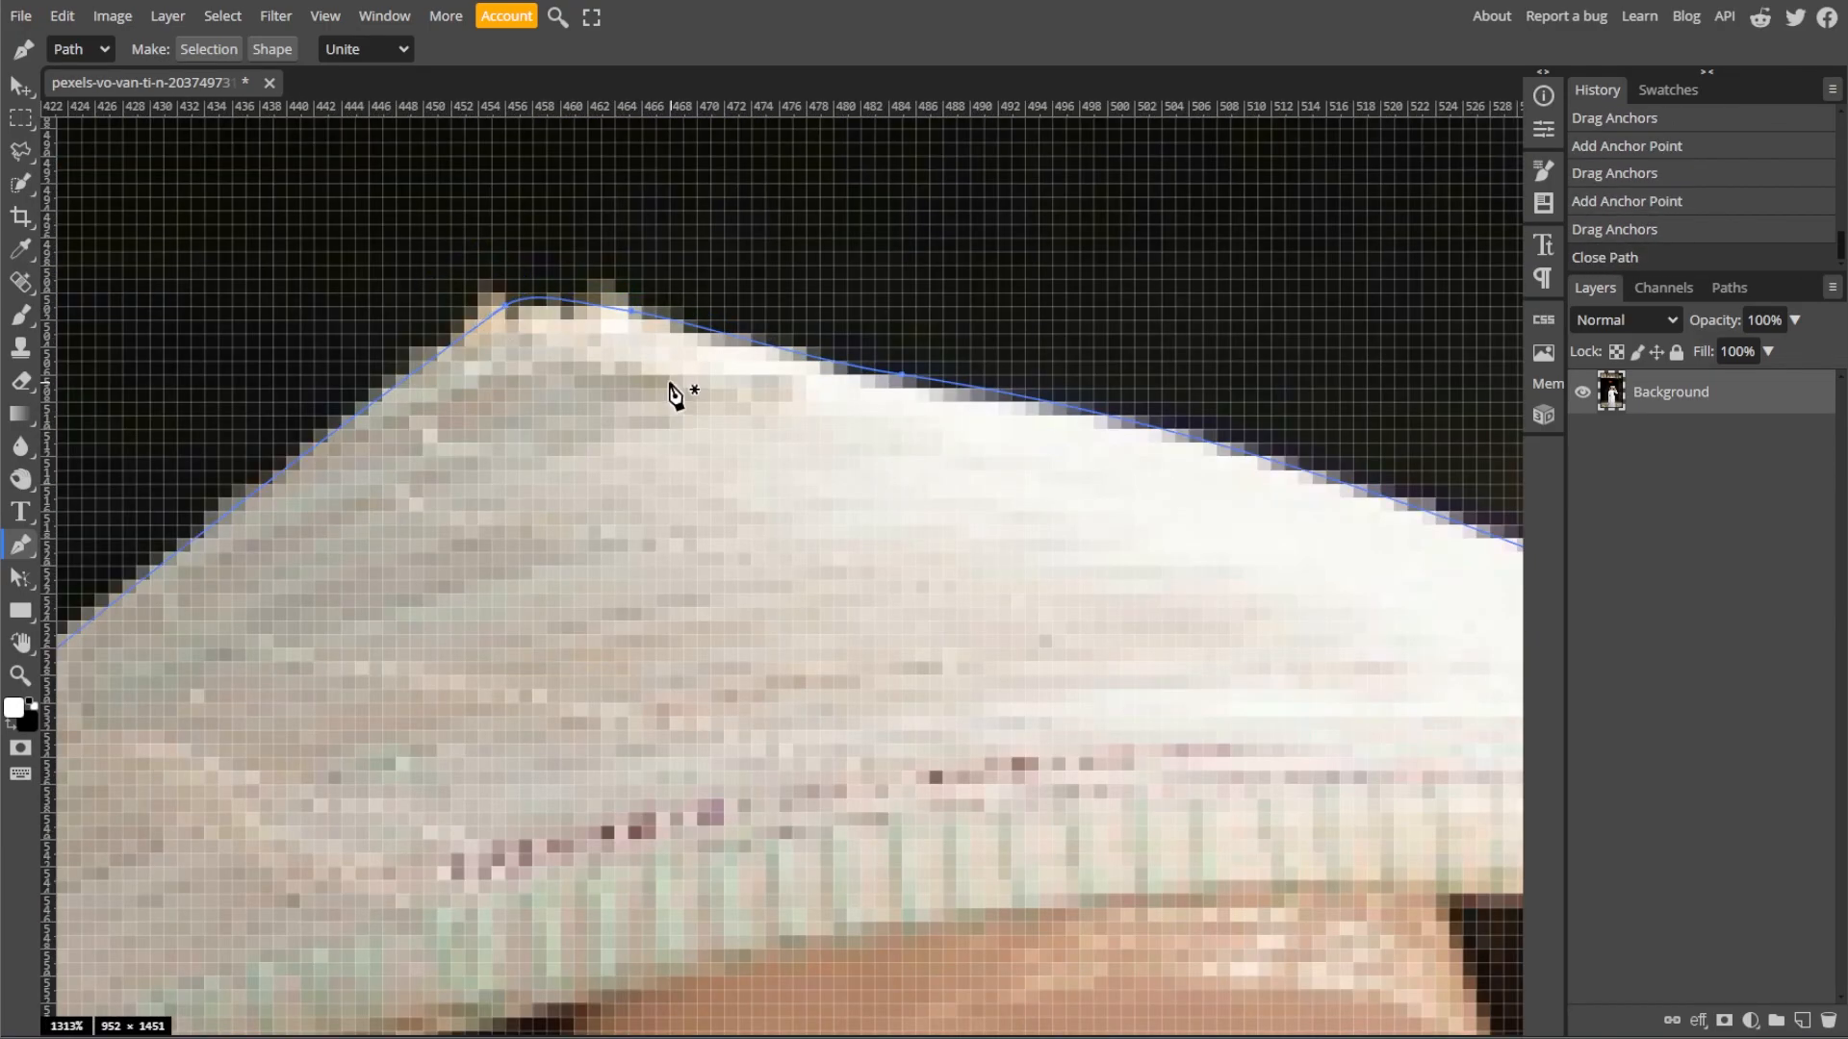
# - Check the finished outline around the whole figure by hiding the Background layer and showing it again
pyautogui.scroll(-15, 681, 392)
pyautogui.moveTo(816, 664); pyautogui.dragTo(922, 628)
pyautogui.click(1584, 396)
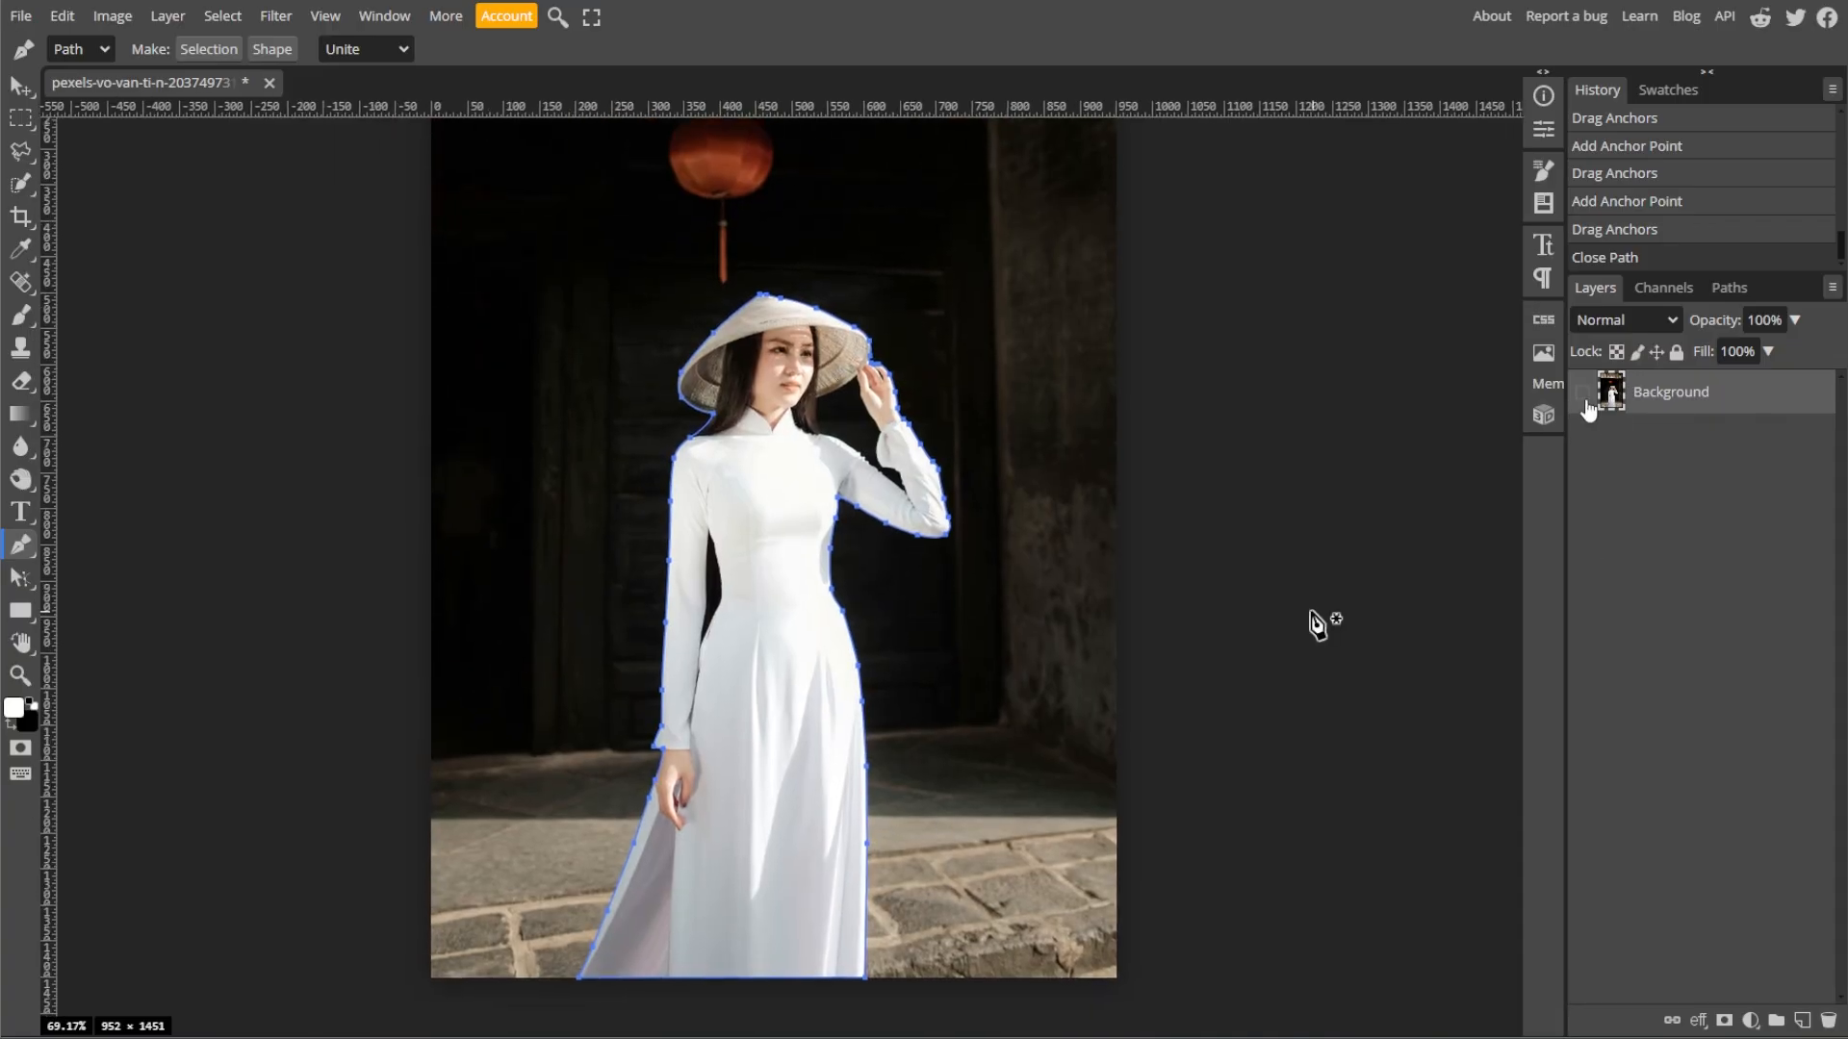
pyautogui.click(1585, 394)
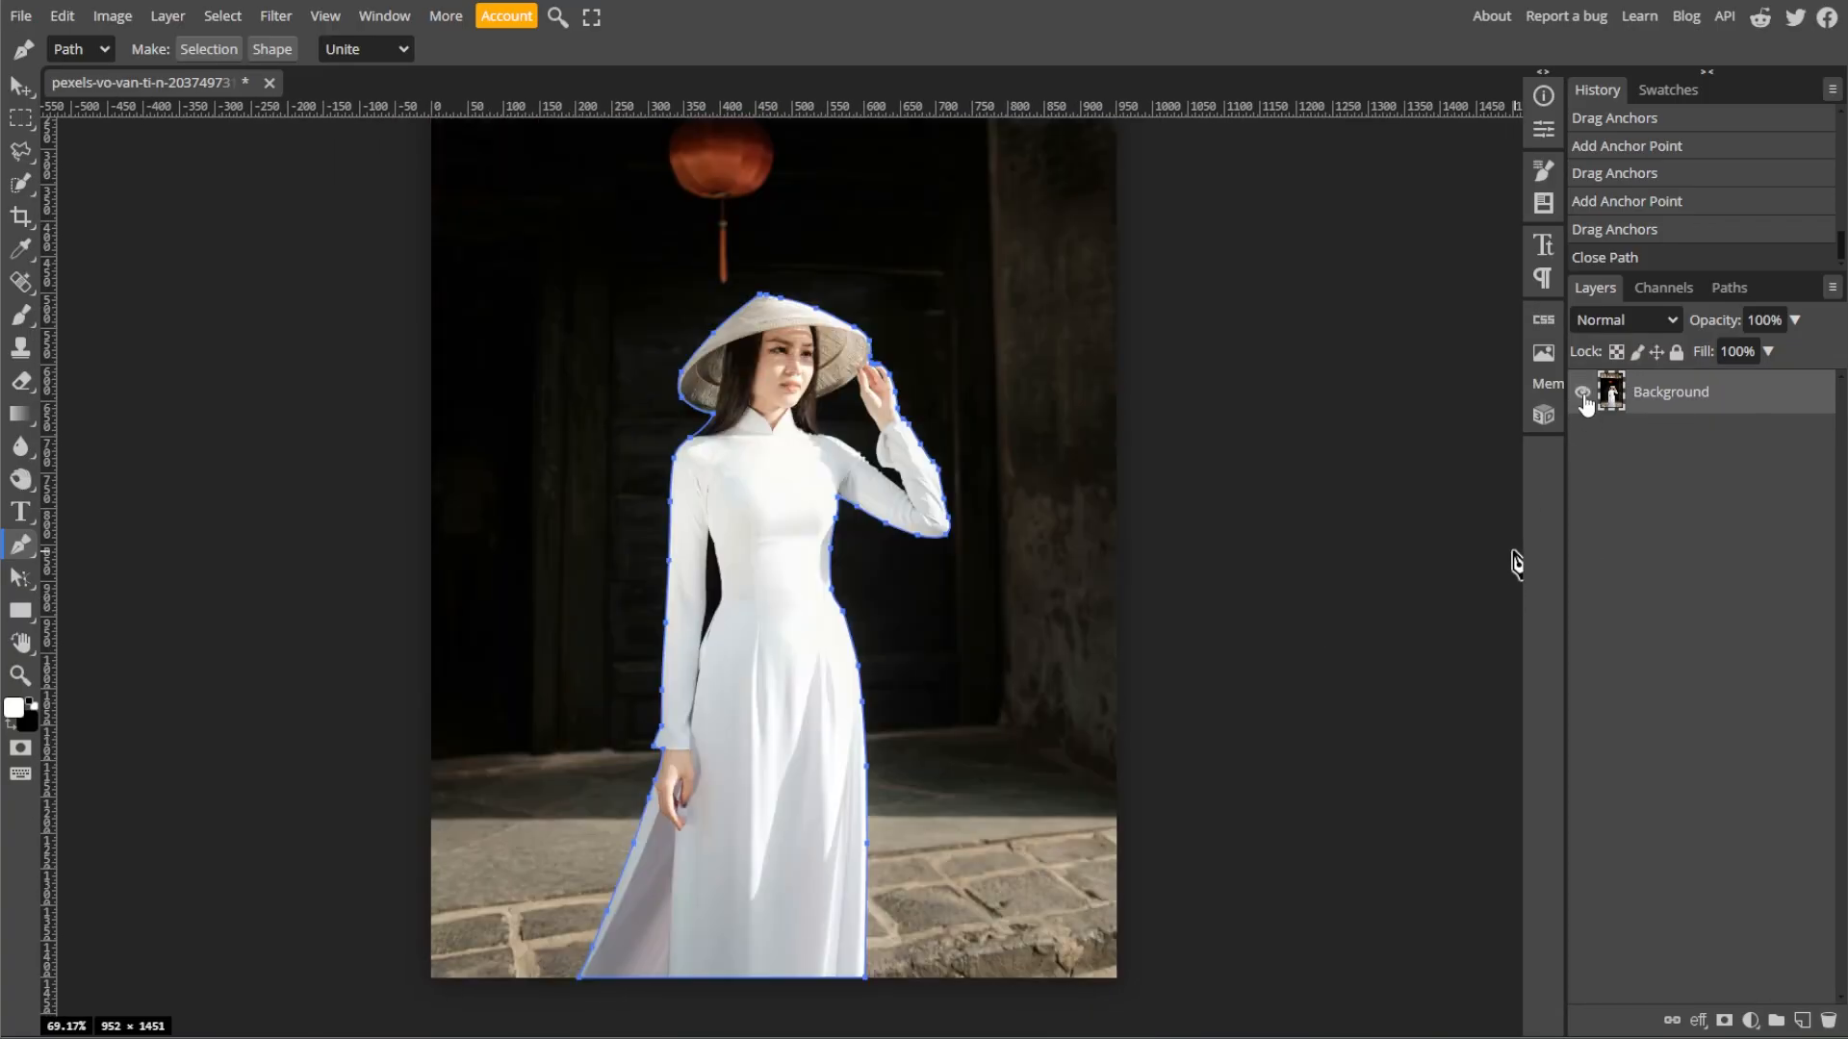